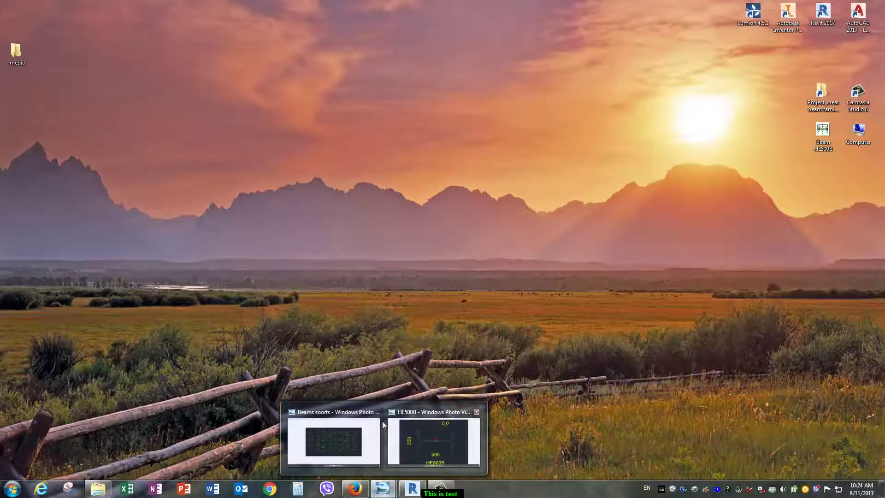
Review the standard beam profile chart and the HE500B profile drawing
left_click(376, 429)
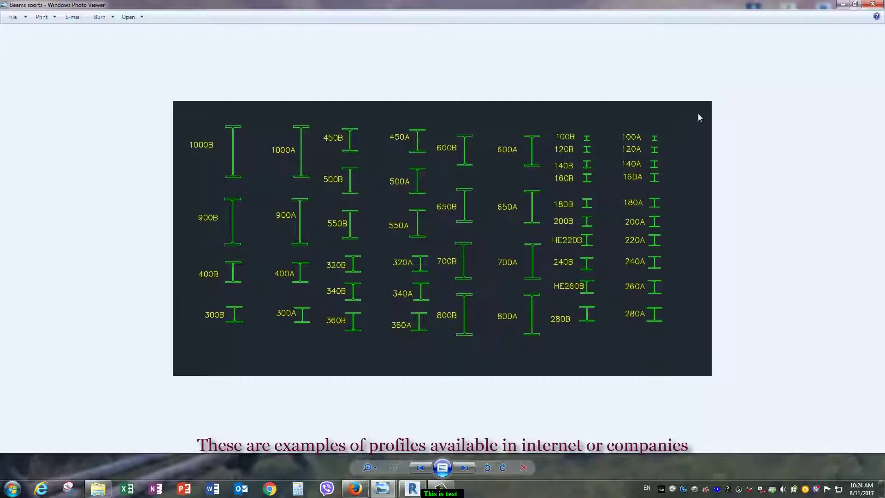
left_click(842, 6)
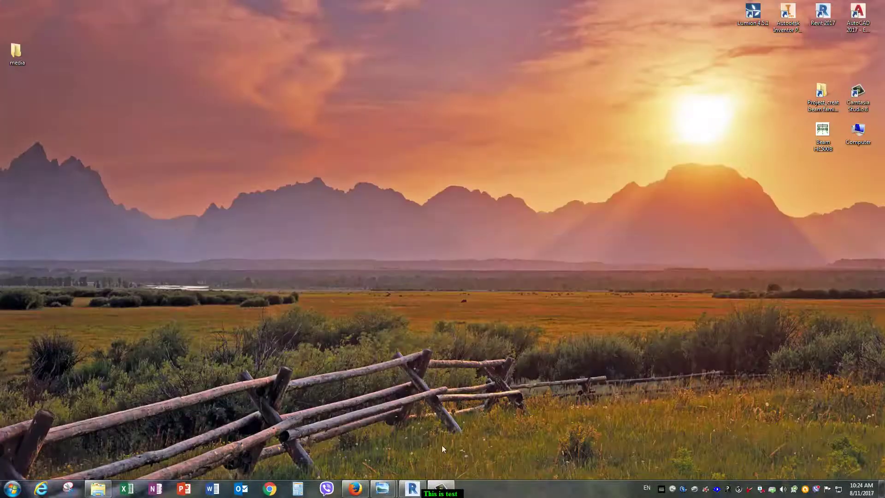
mouse_move(381, 489)
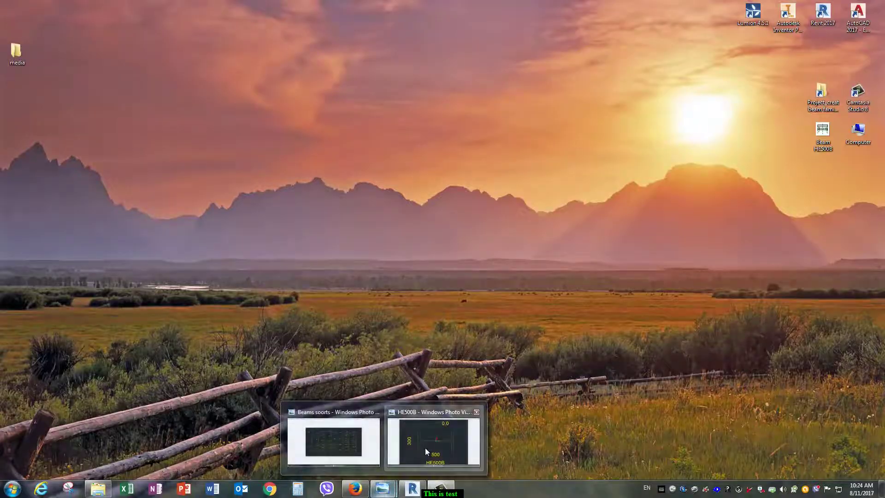
left_click(425, 447)
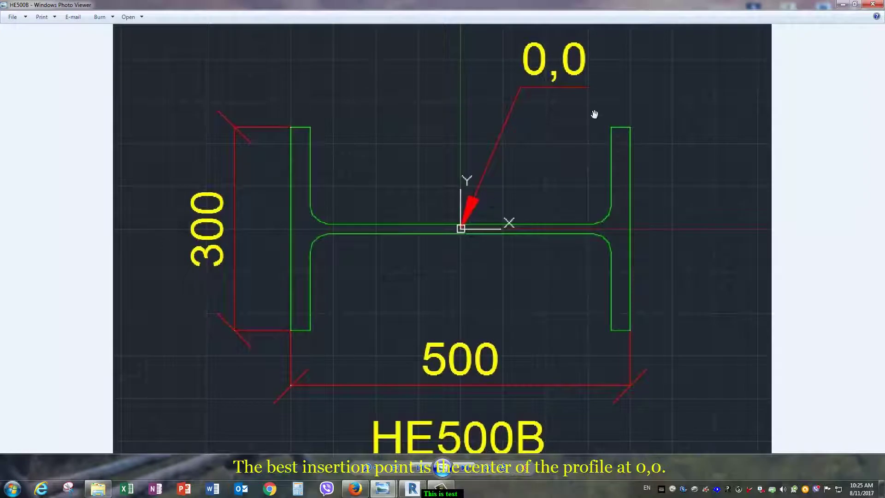
left_click(843, 6)
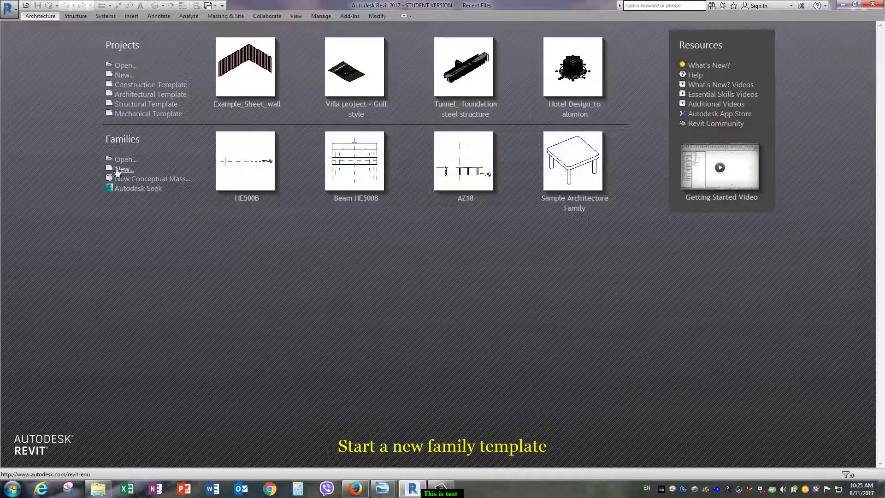
Start a new family from the English Metric Structural Framing - Beams and Braces template
left_click(122, 169)
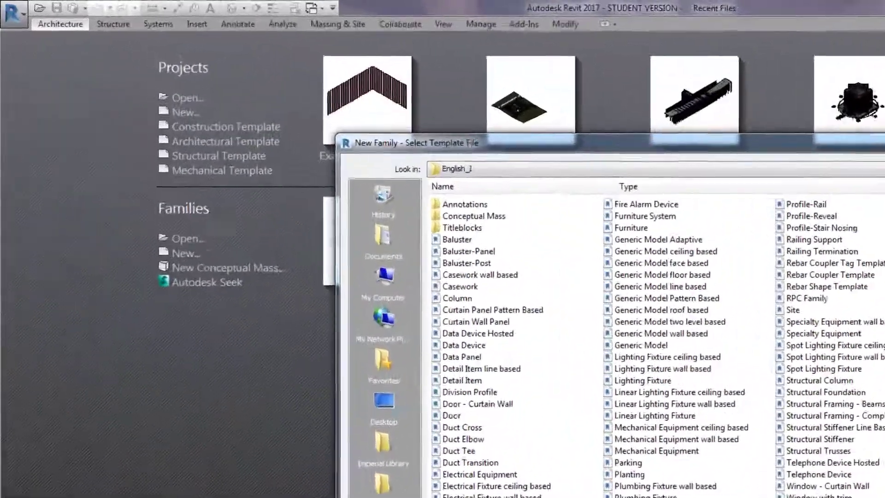
key("BackSpace")
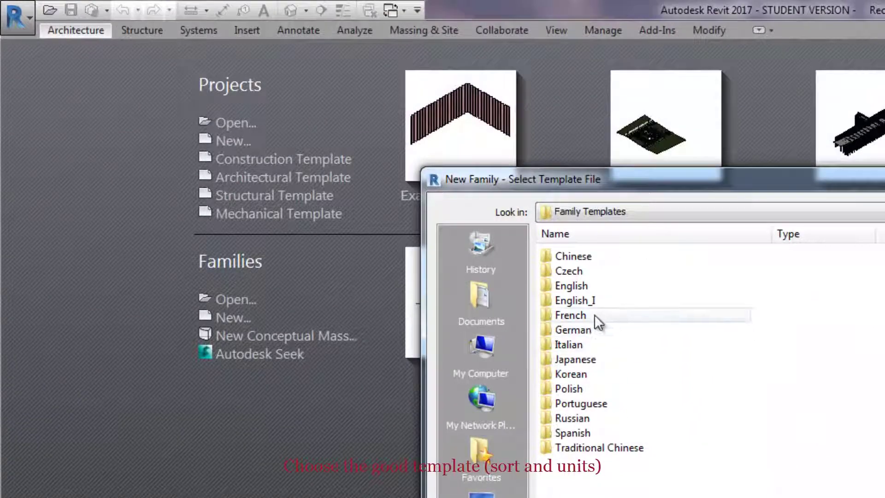
double_click(550, 284)
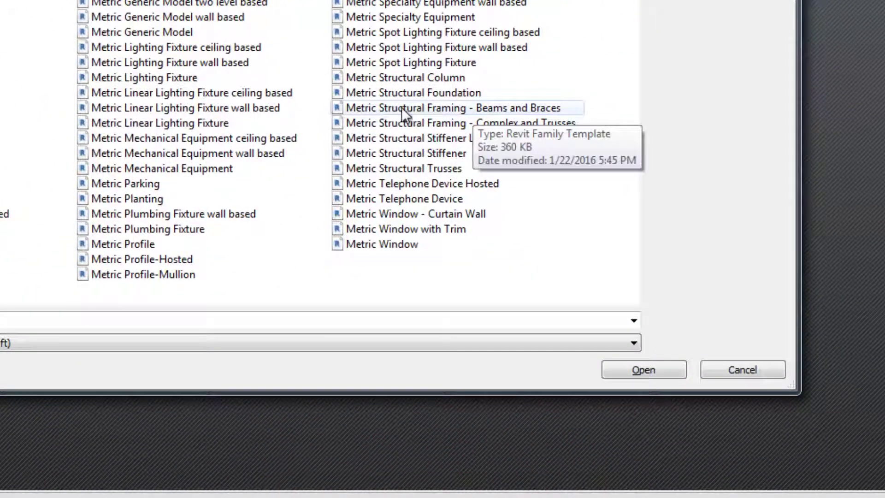
left_click(340, 110)
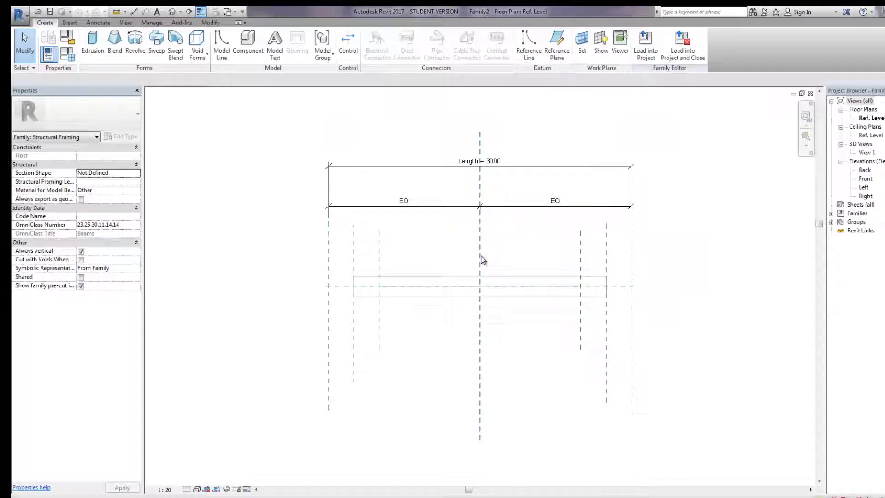
left_click(481, 226)
scroll(504, 129, "up", 2)
middle_click_drag(504, 127, 486, 223)
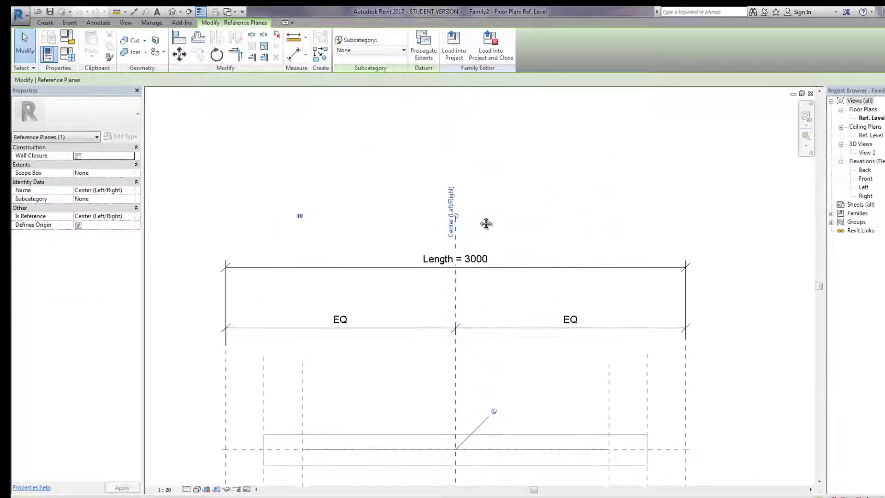
scroll(475, 217, "up", 2)
scroll(479, 190, "down", 3)
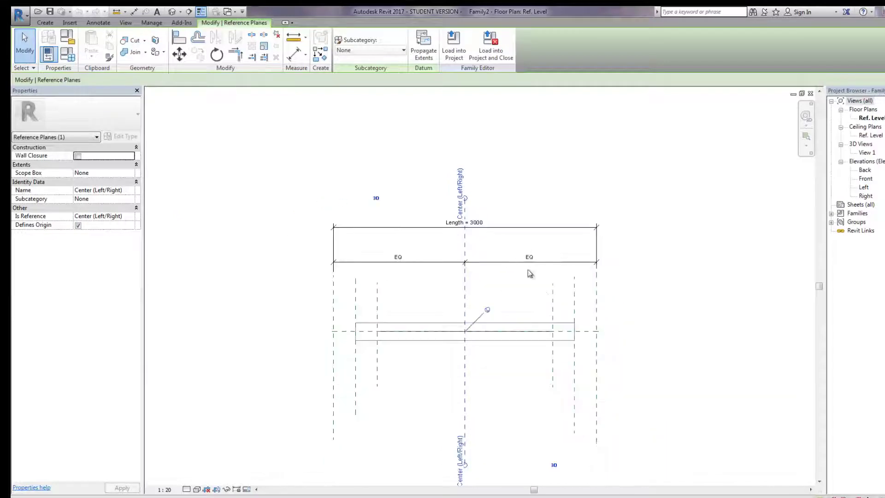
left_click(553, 305)
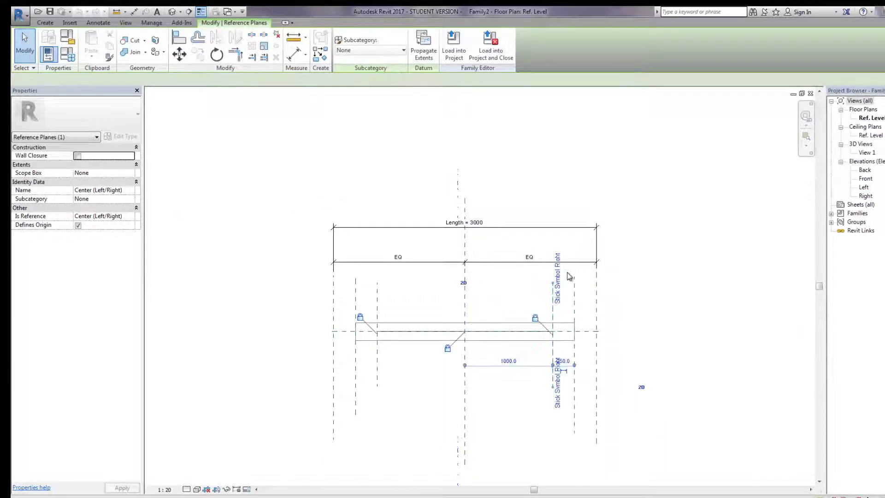
scroll(553, 313, "up", 3)
scroll(554, 314, "up", 1)
scroll(574, 274, "down", 2)
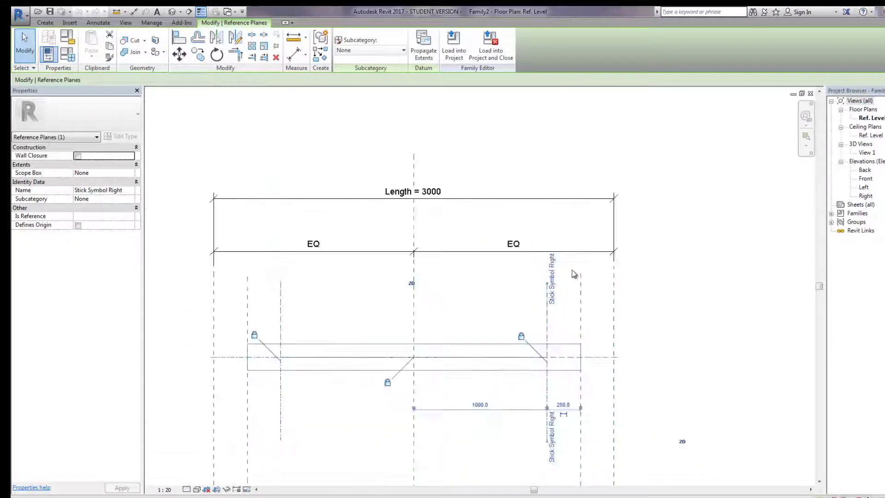
left_click(581, 314)
scroll(588, 288, "up", 2)
scroll(587, 288, "up", 1)
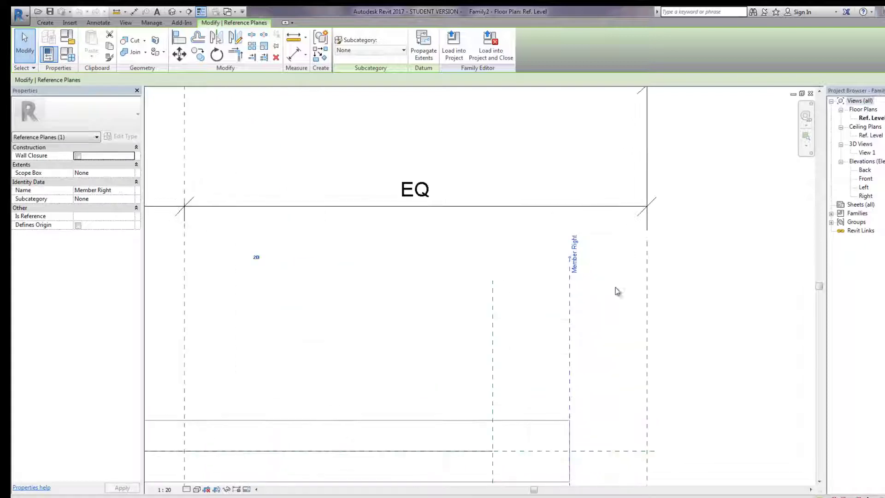
left_click(648, 318)
scroll(658, 256, "down", 1)
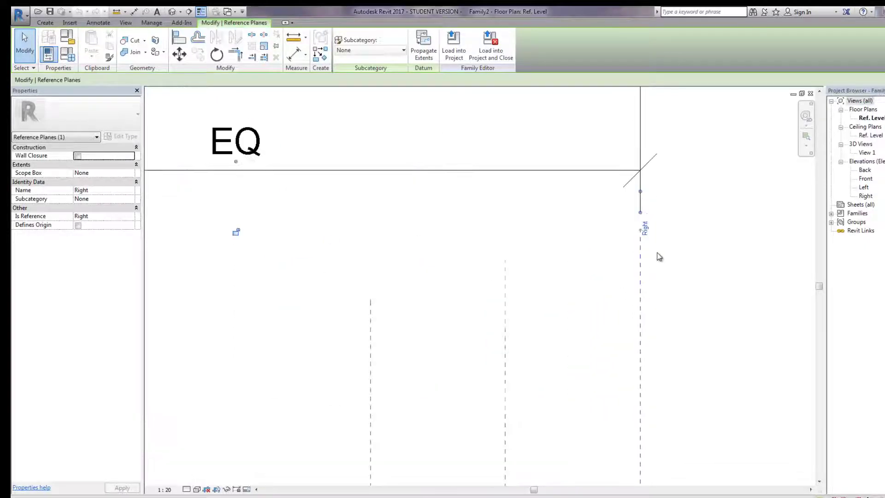
scroll(658, 253, "down", 1)
scroll(659, 253, "down", 1)
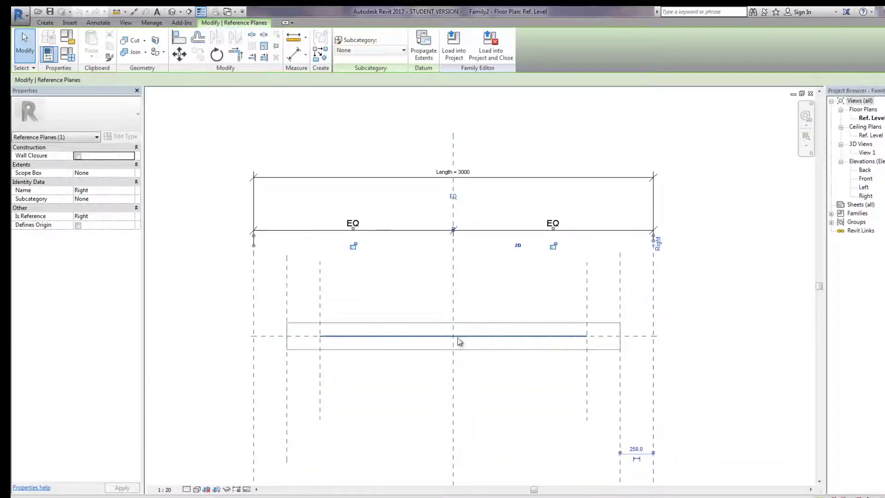
left_click(320, 304)
scroll(325, 284, "up", 2)
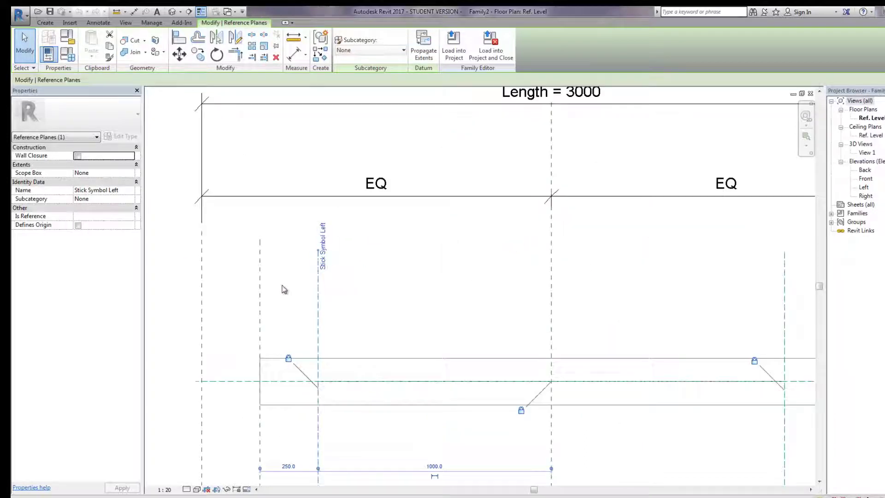
left_click(260, 302)
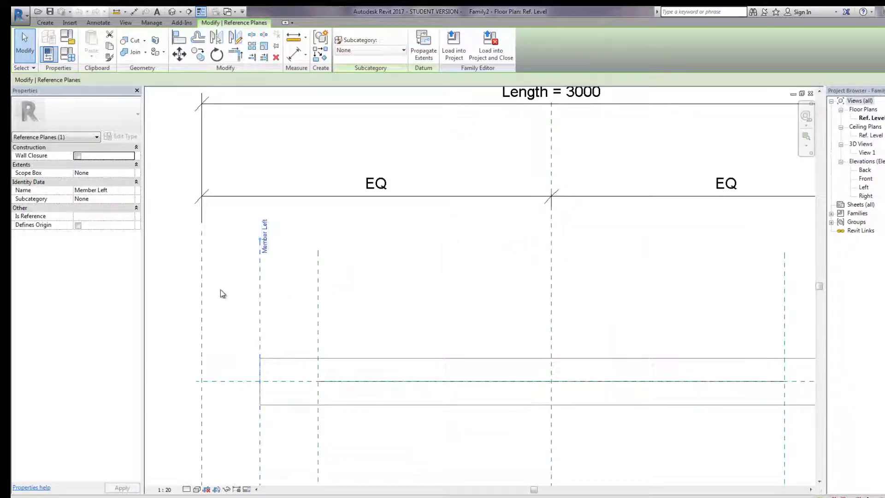
left_click(203, 306)
scroll(372, 256, "down", 2)
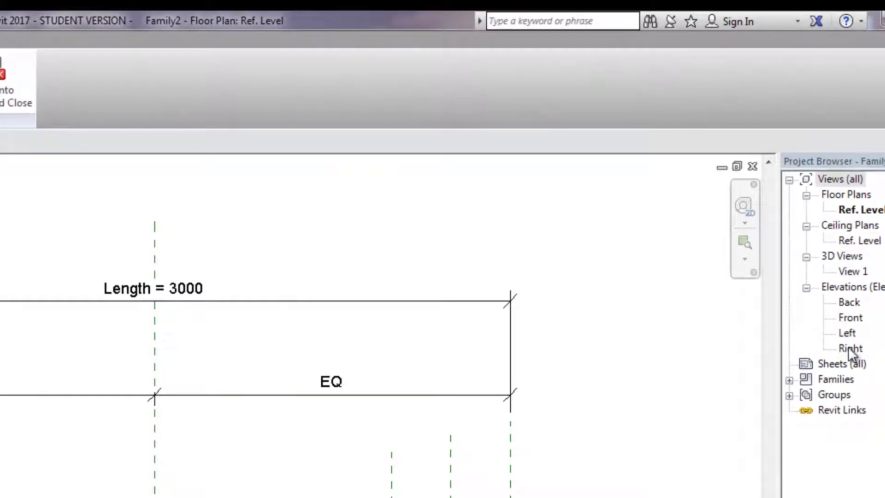
In the Right elevation, delete the template's default rectangular extrusion
double_click(848, 346)
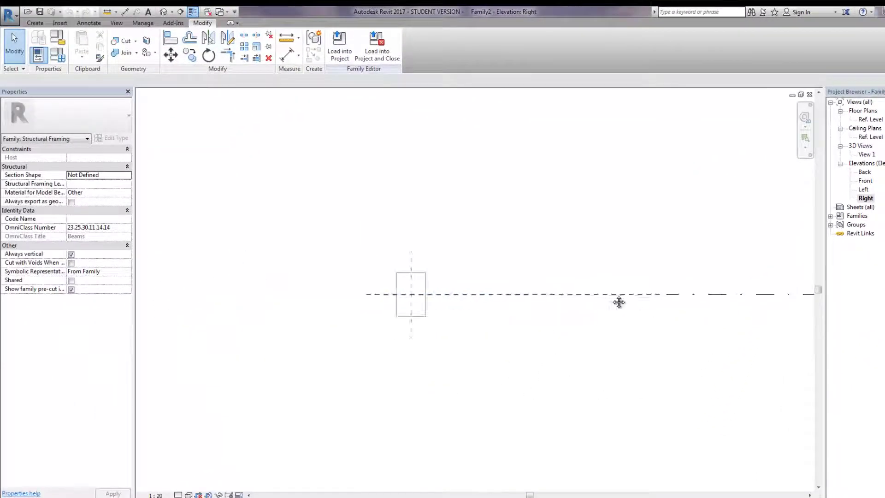
middle_click_drag(282, 293, 507, 295)
scroll(456, 277, "up", 2)
left_click(456, 274)
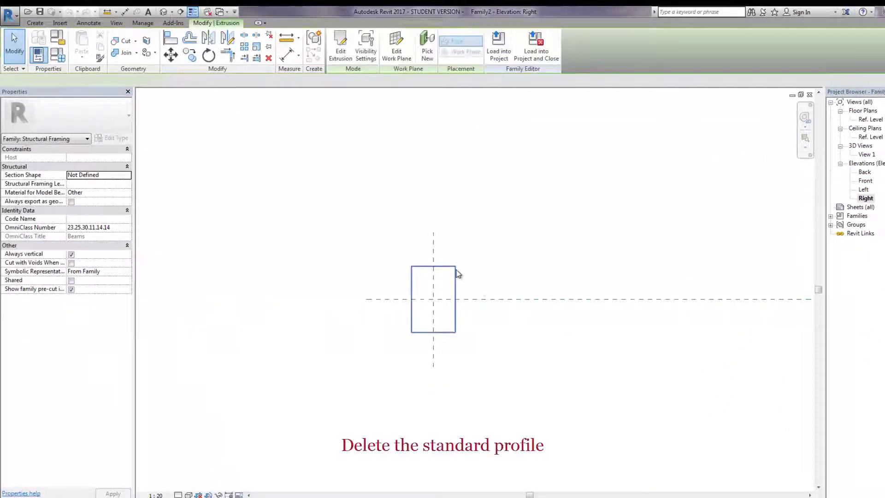
right_click(456, 273)
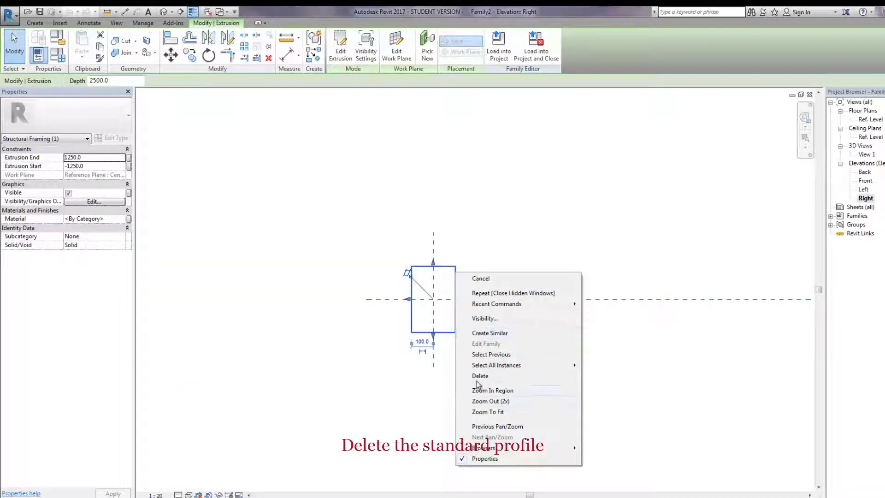
left_click(476, 376)
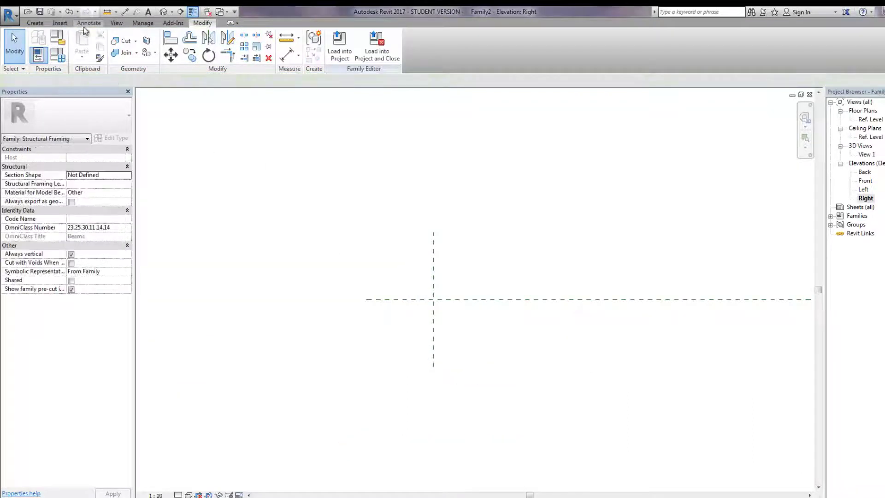
Import the HE500B.dwg profile drawing into the Right elevation
left_click(60, 23)
left_click(165, 61)
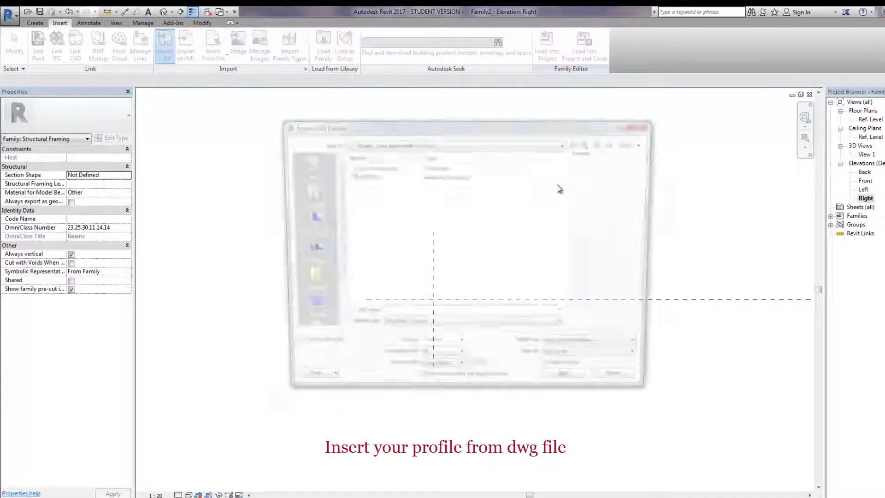
left_click(352, 178)
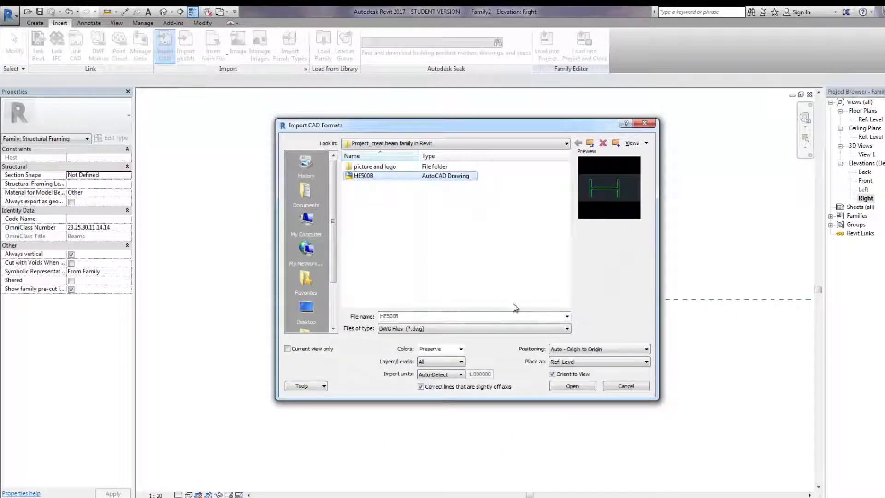
left_click(570, 386)
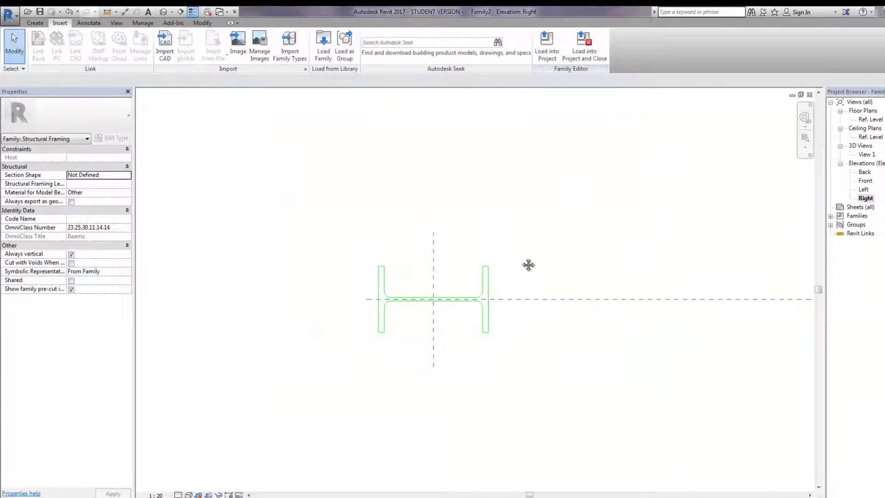
scroll(475, 286, "up", 2)
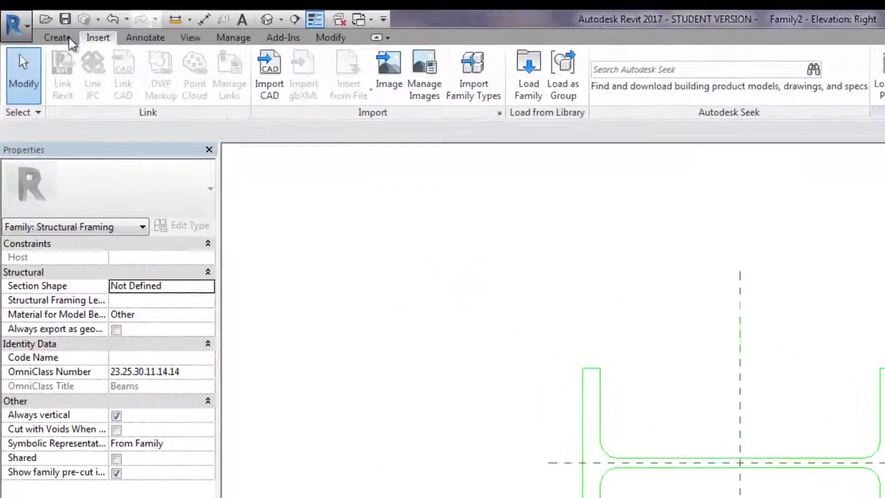
Start an extrusion on the Center (Left/Right) work plane
left_click(35, 23)
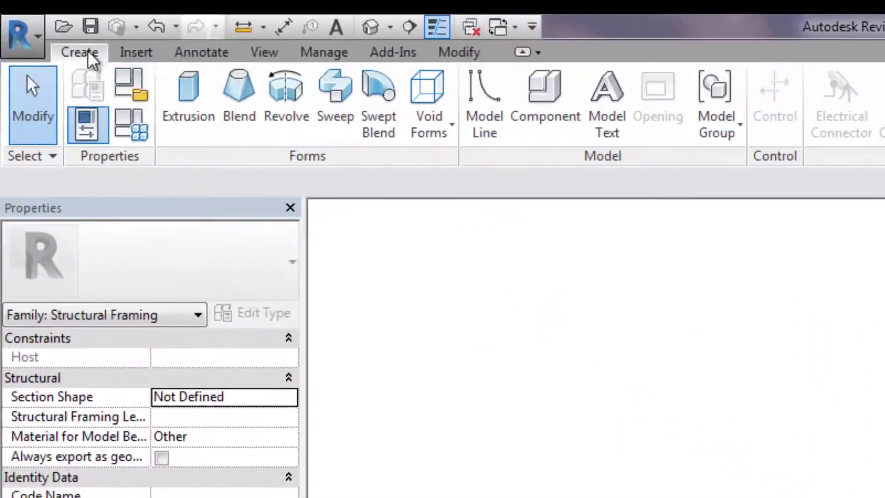
left_click(203, 103)
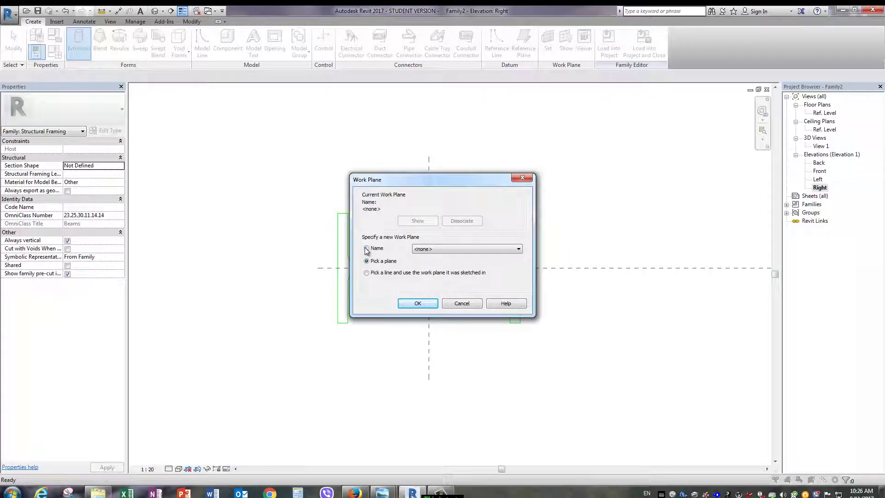
left_click(518, 248)
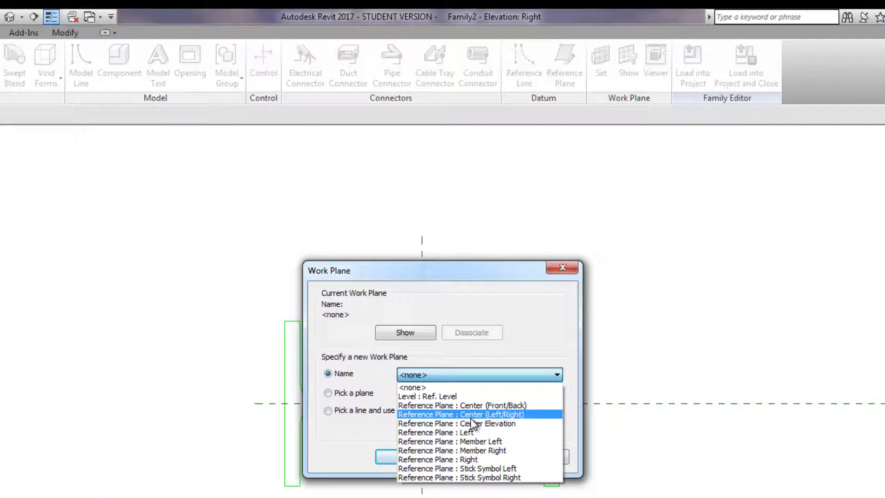
left_click(461, 414)
left_click(400, 458)
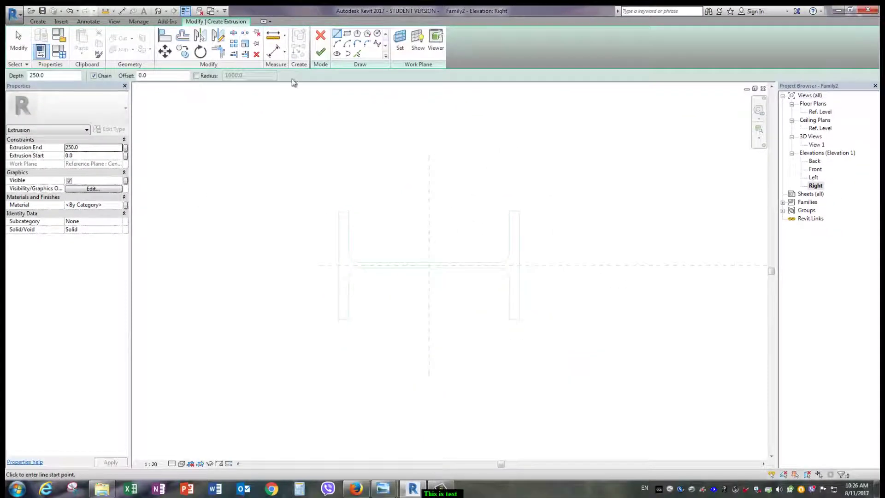
Pick the whole imported I-profile outline as sketch lines and finish the 250-deep extrusion
left_click(358, 54)
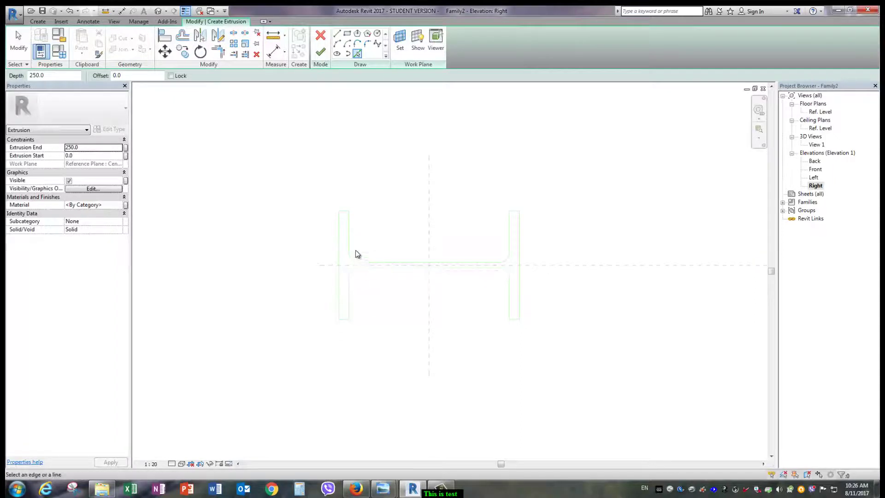
key("Tab")
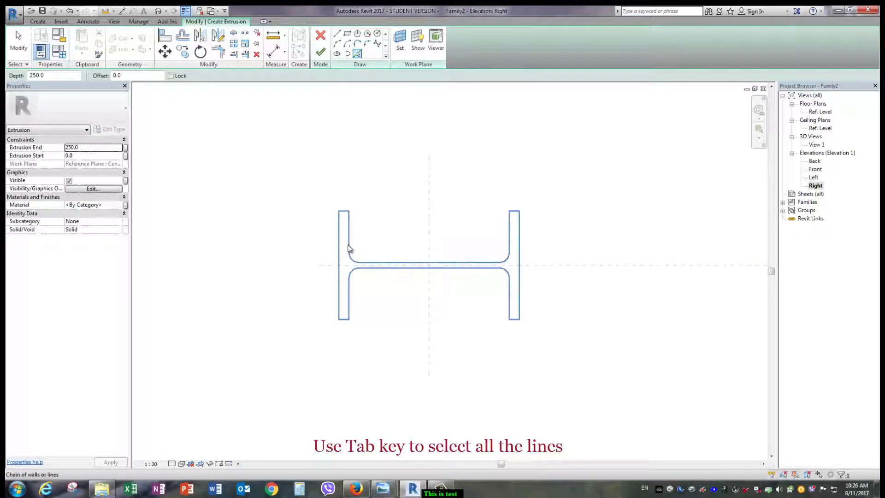
left_click(348, 249)
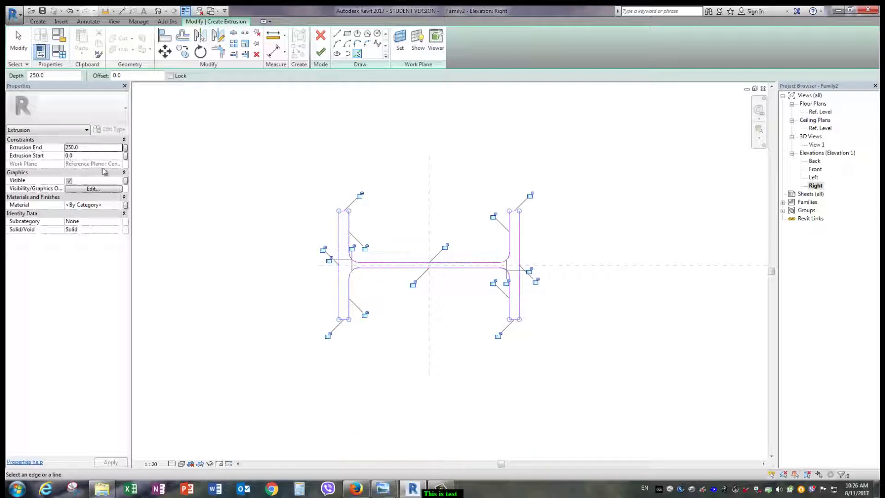
left_click(321, 53)
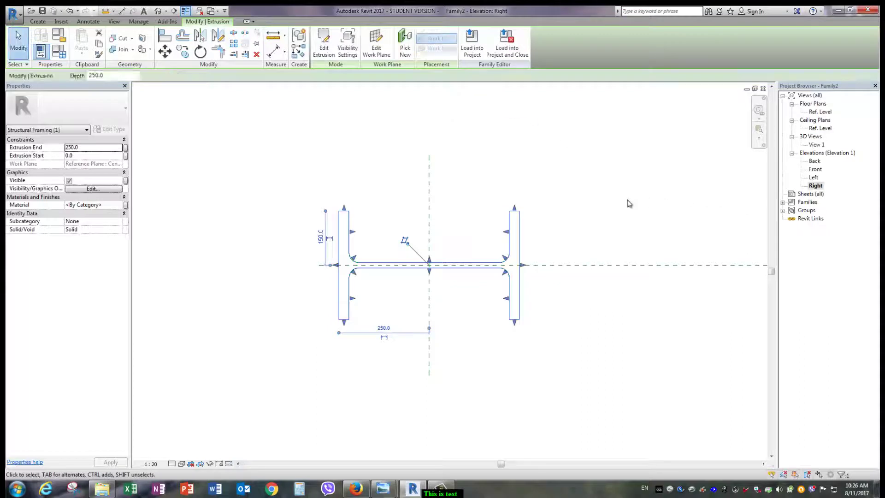
left_click(539, 214)
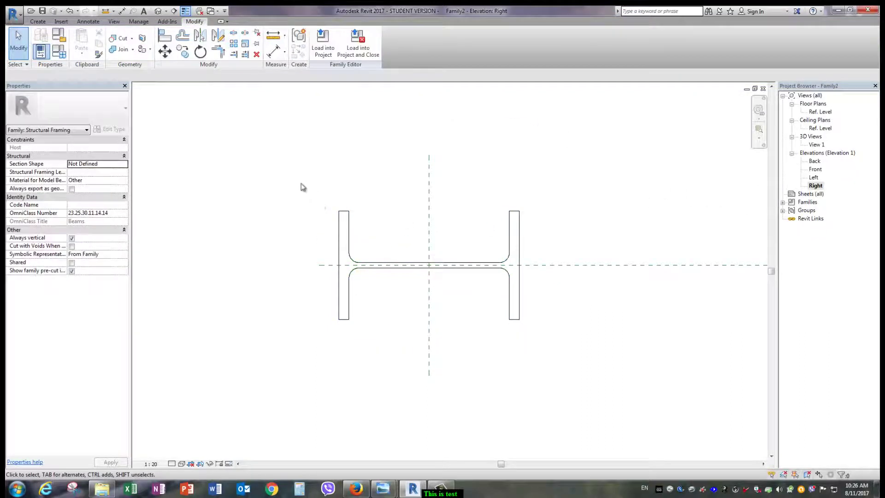
Filter a window selection down to Imports in Families and delete the HE500B.dwg import
mouse_move(284, 181)
left_mouse_down()
mouse_move(561, 385)
mouse_move(538, 339)
left_mouse_up()
left_click(320, 39)
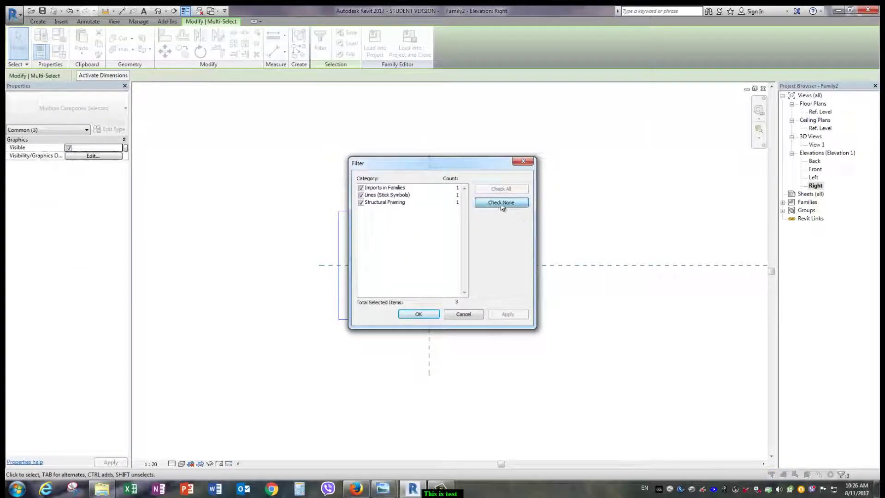
left_click(502, 203)
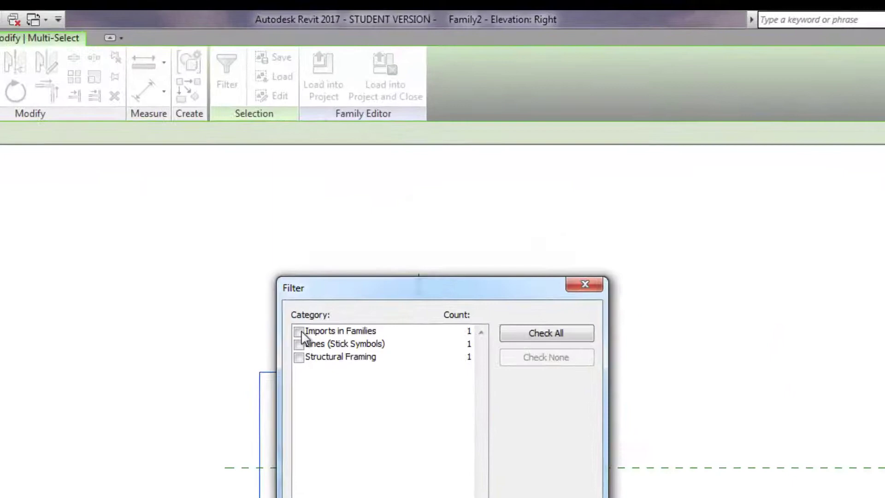
left_click(361, 188)
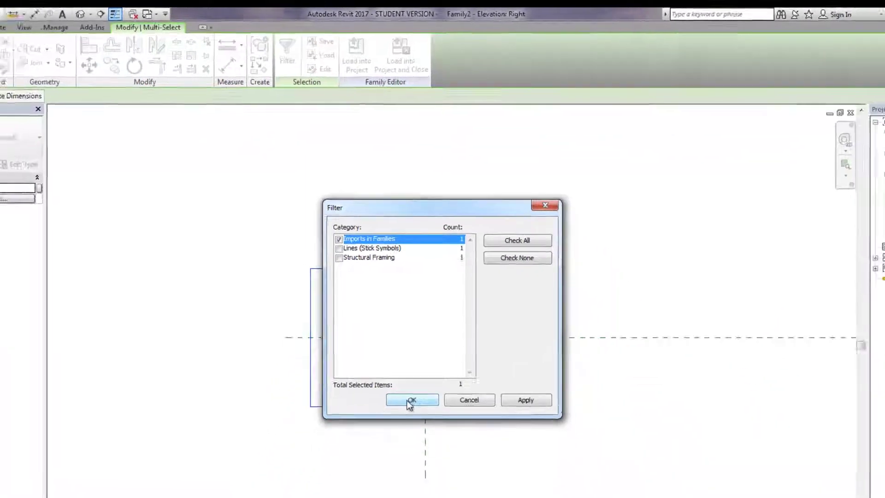
left_click(417, 309)
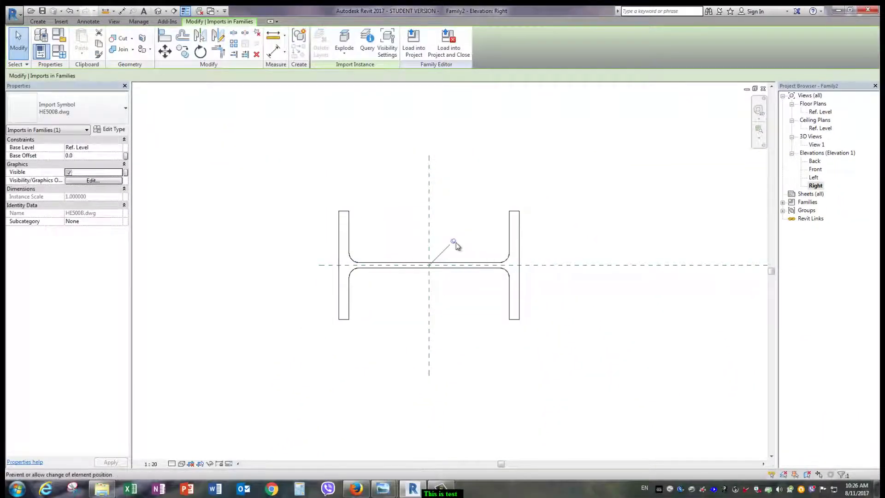
right_click(456, 246)
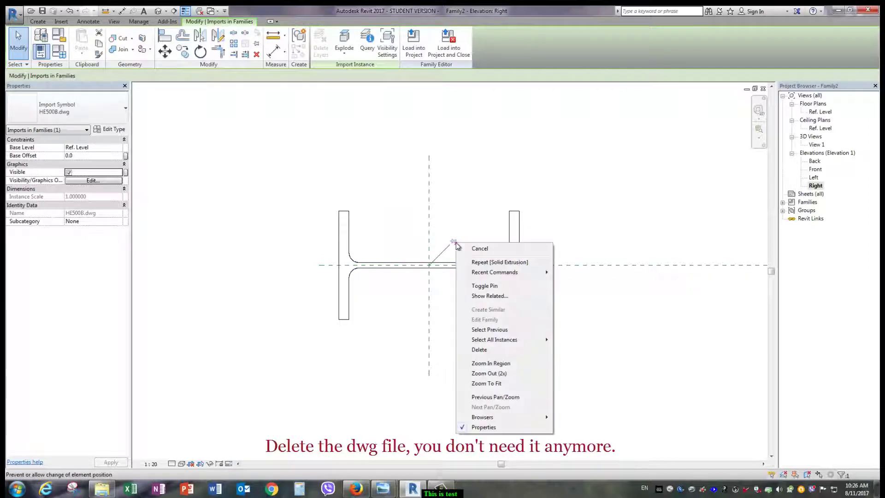
left_click(486, 350)
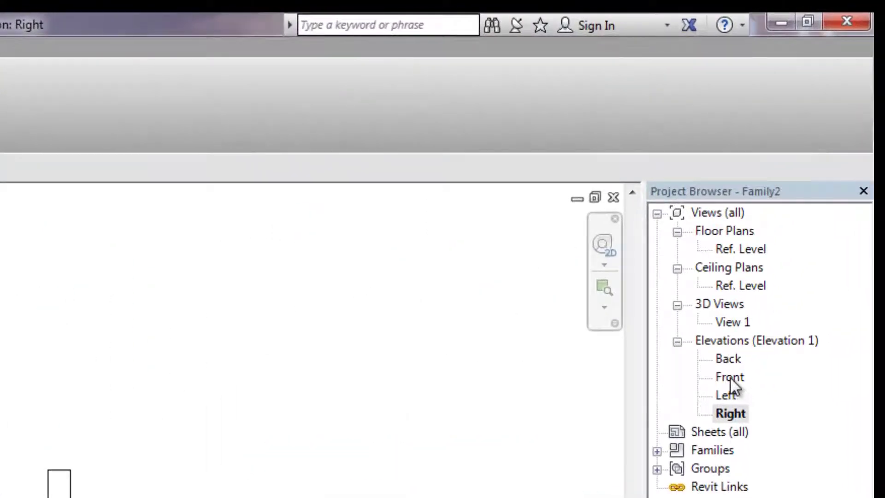
In Front elevation, stretch the extrusion ends to the outer reference lines (-1250 to 1250) and lock them
double_click(730, 377)
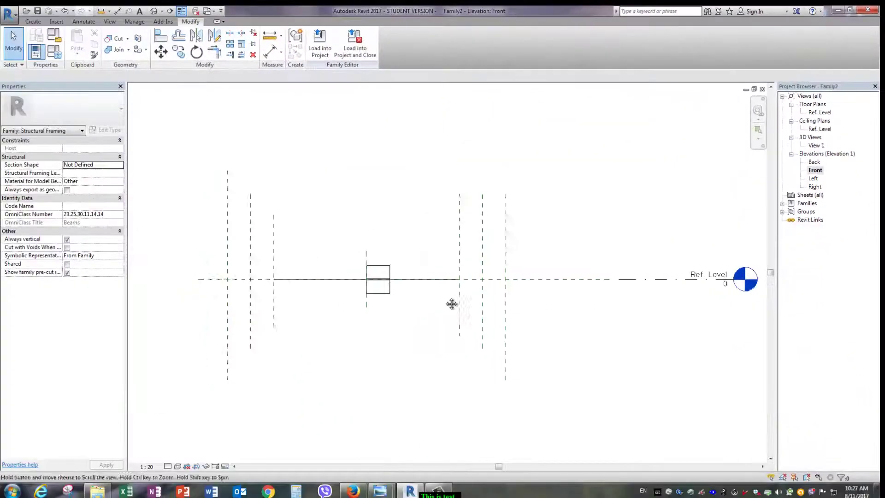
scroll(424, 286, "up", 1)
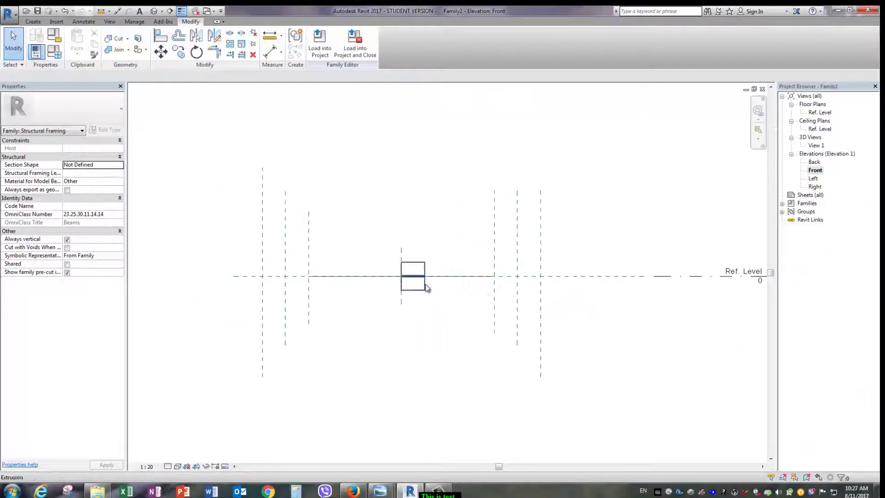
scroll(425, 257, "up", 1)
left_click(425, 256)
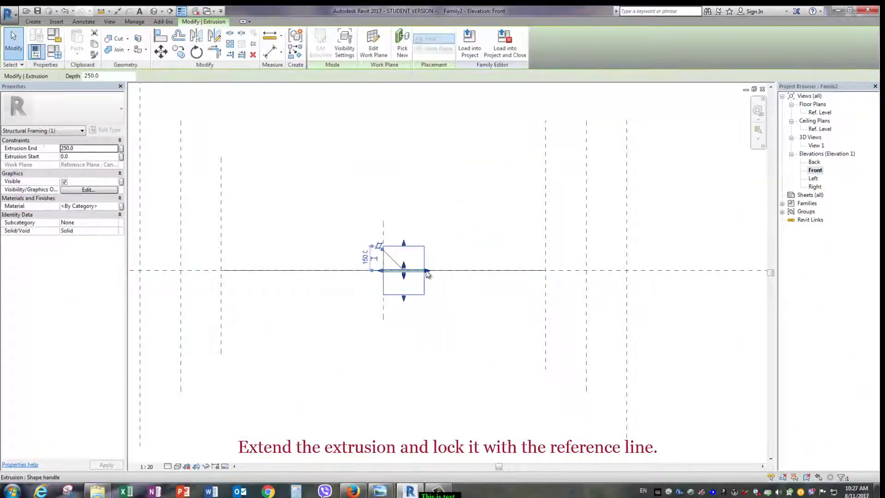
mouse_move(428, 271)
left_mouse_down()
mouse_move(591, 283)
mouse_move(599, 273)
left_mouse_up()
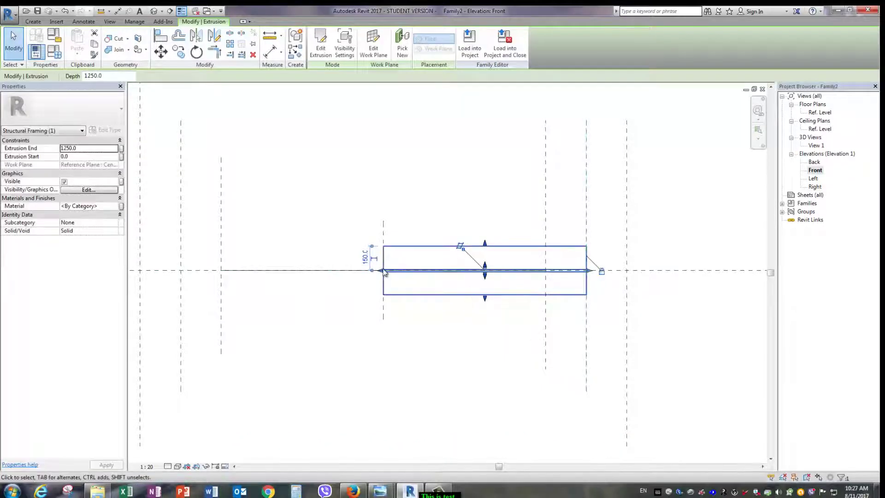
left_click_drag(381, 274, 181, 256)
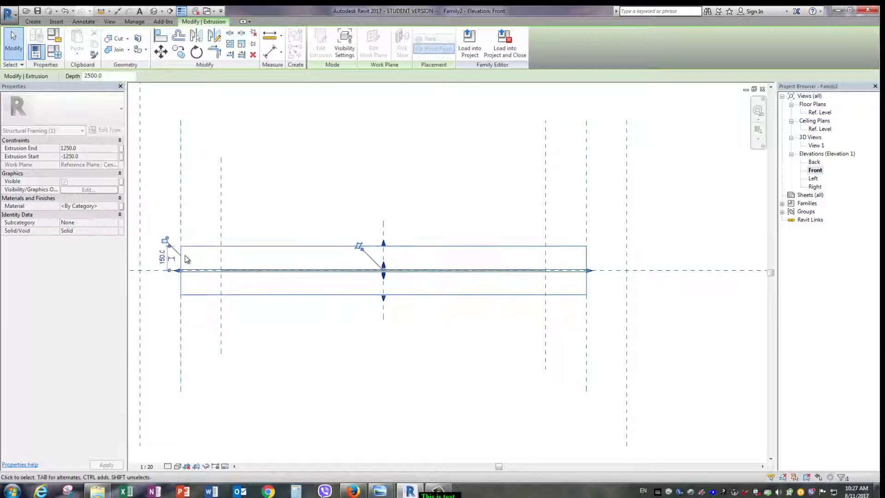
left_click(165, 241)
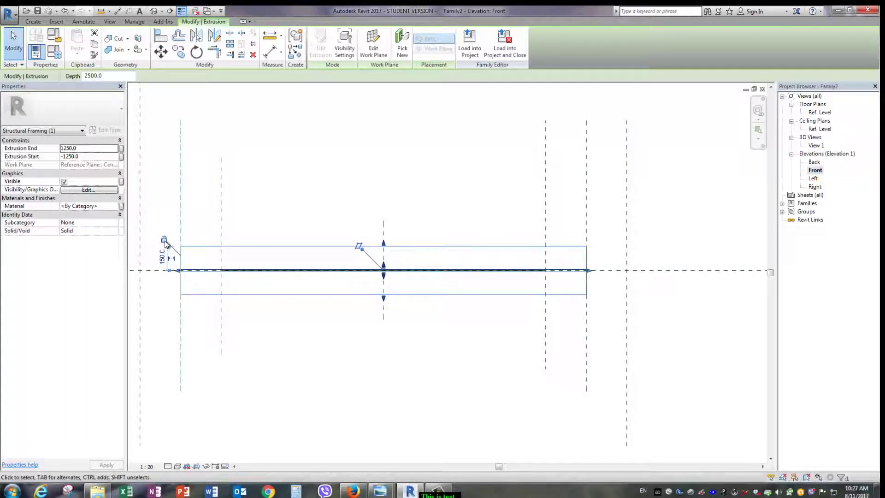
scroll(472, 262, "down", 3)
left_click(488, 254)
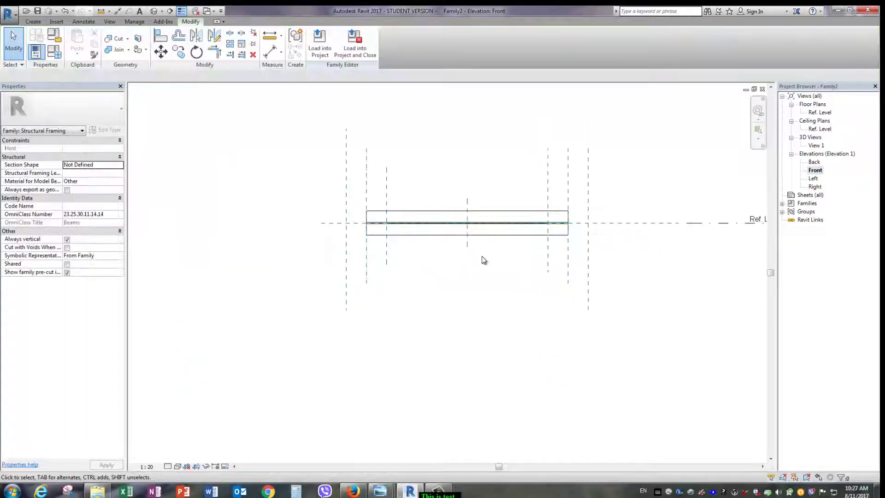
scroll(472, 247, "up", 1)
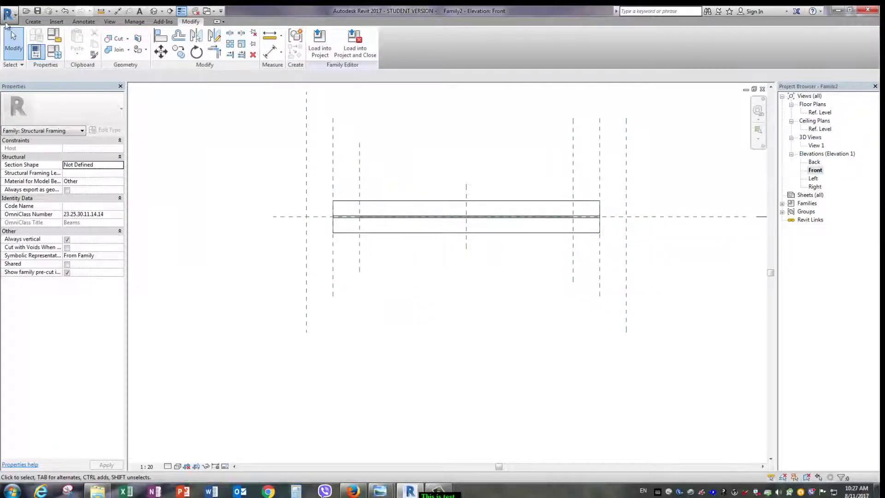
Open the Example_Sheet_wall.rvt project from Recent Documents
left_click(15, 16)
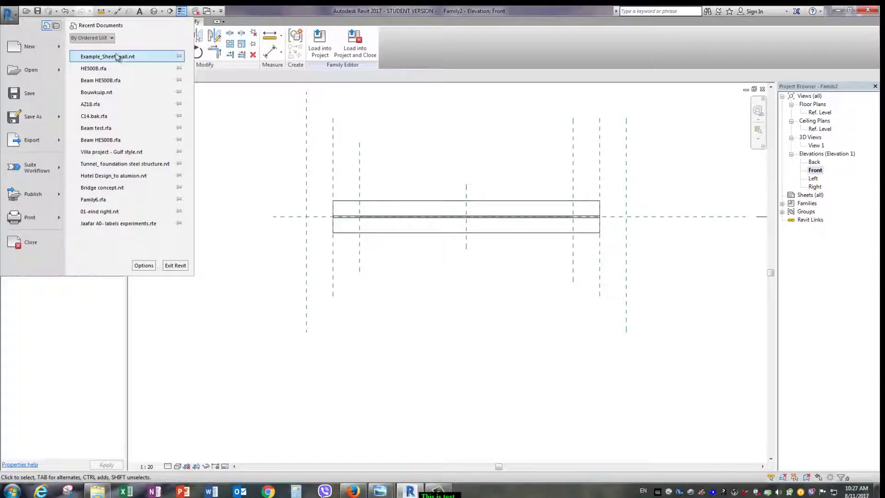
left_click(117, 58)
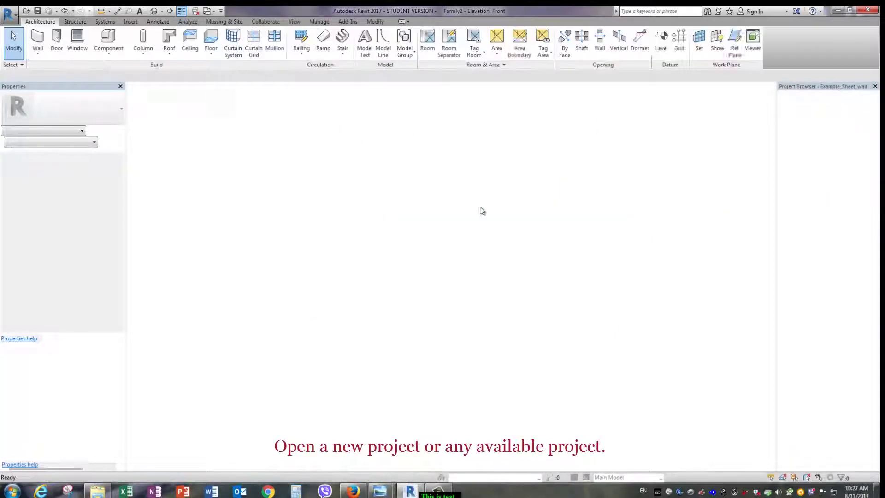
middle_click_drag(529, 236, 478, 243)
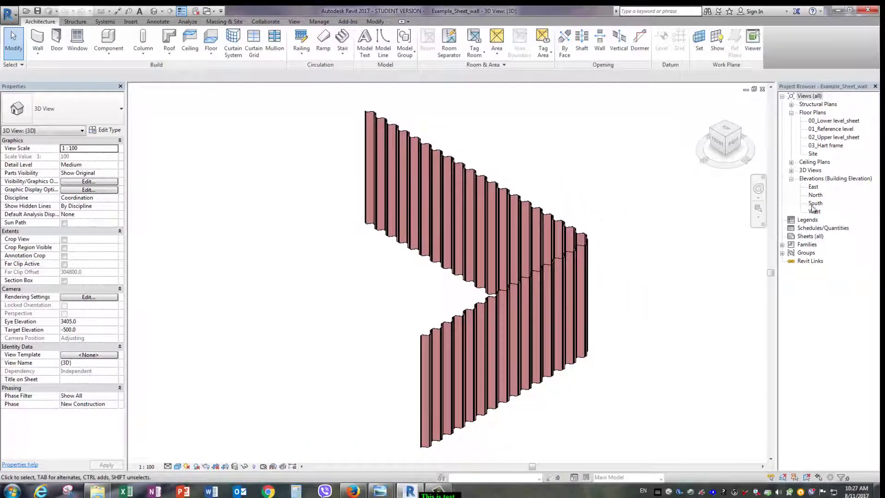
Check the 03_Hart frame level at 3800 in South elevation and open its floor plan
double_click(815, 203)
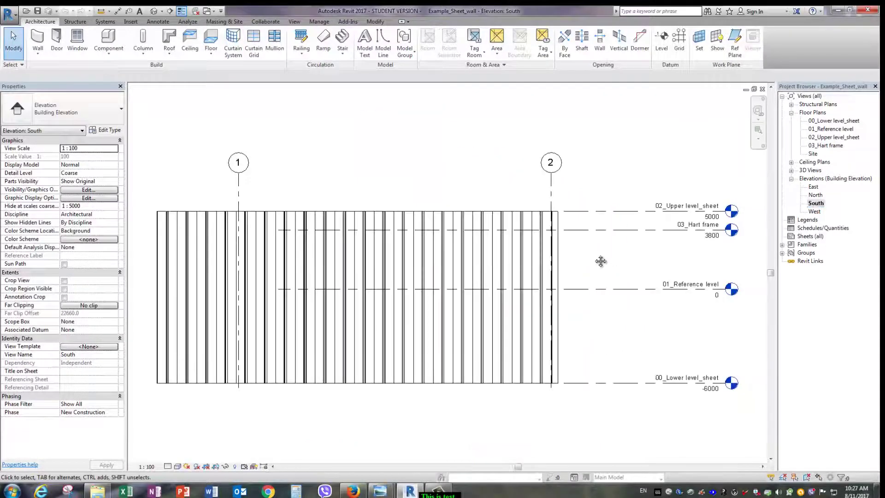
mouse_move(597, 259)
middle_mouse_down()
mouse_move(537, 185)
mouse_move(532, 204)
middle_mouse_up()
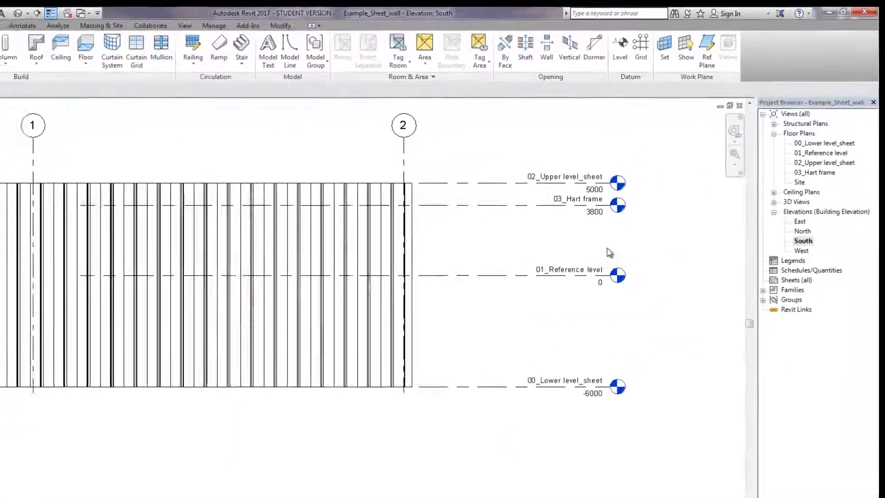
left_click(505, 223)
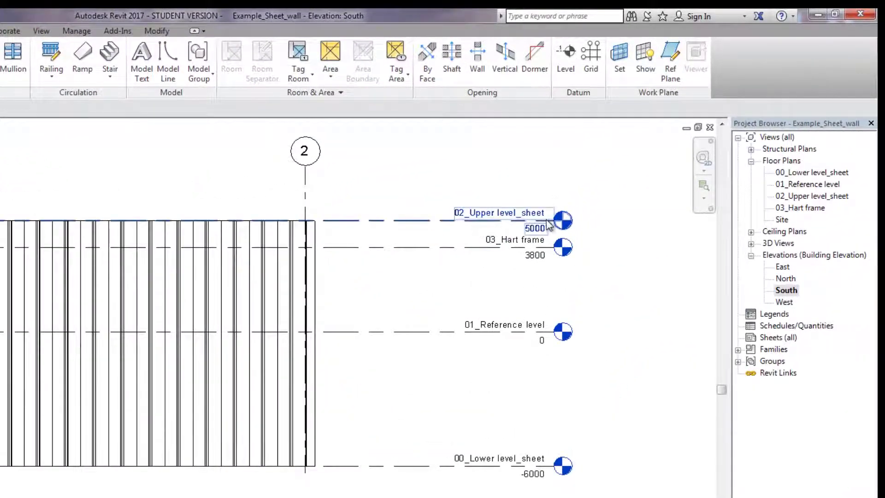
left_click(479, 251)
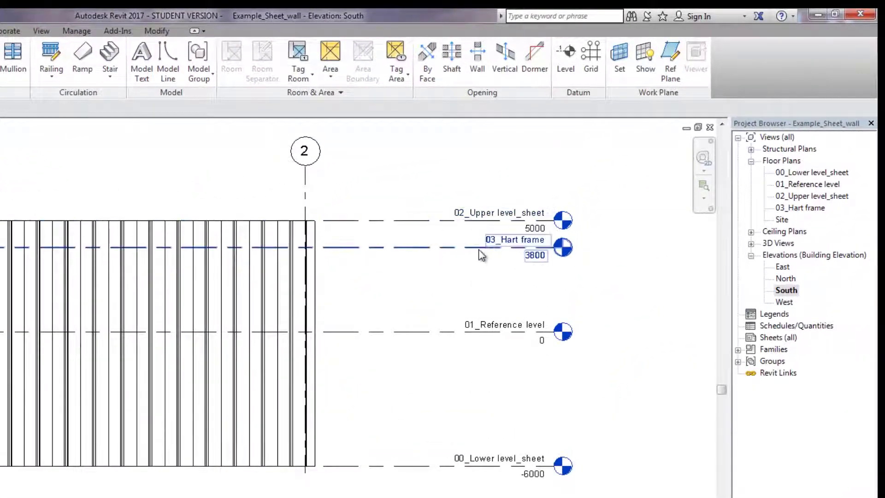
key("Escape")
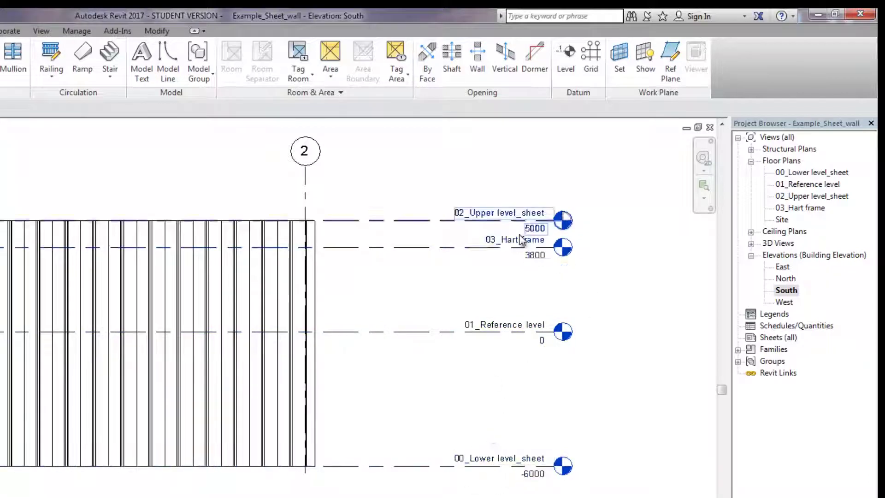
double_click(803, 208)
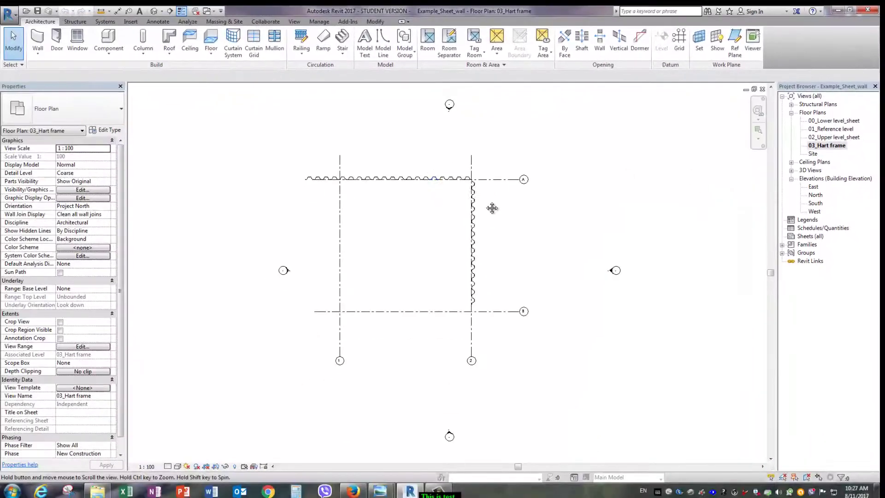
Pan the 03_Hart frame floor plan and close all hidden windows
middle_click_drag(491, 208, 506, 208)
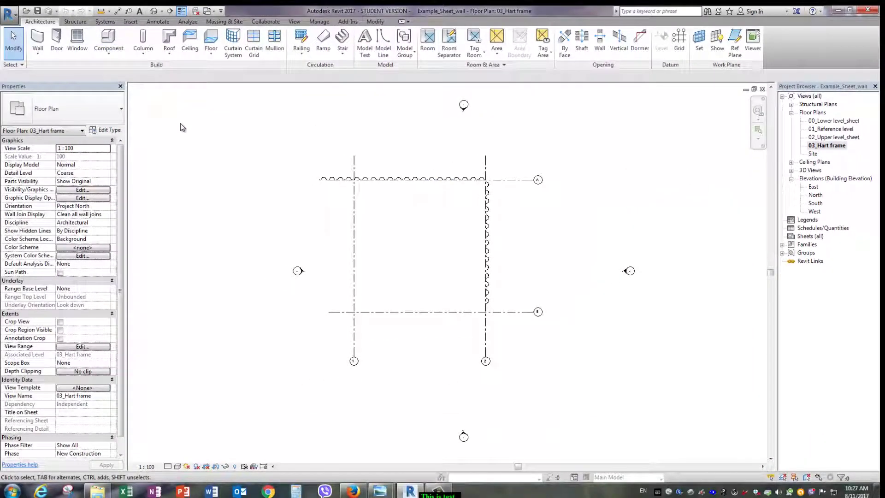
left_click(196, 15)
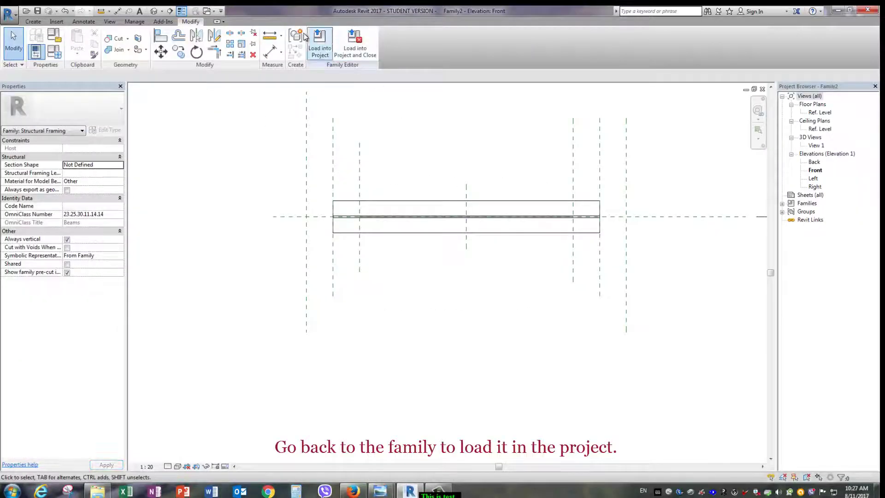
Load Family2 into the project and draw a beam along the top wall at grid A
left_click(318, 57)
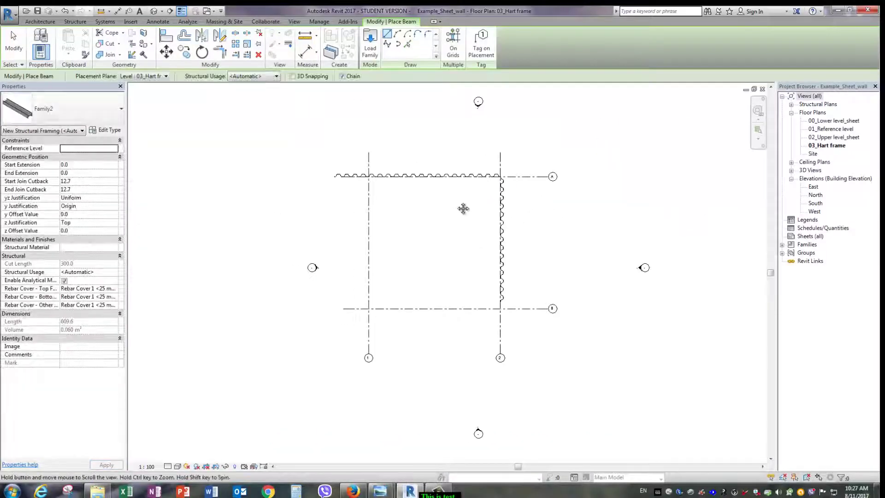
middle_click_drag(403, 112, 369, 108)
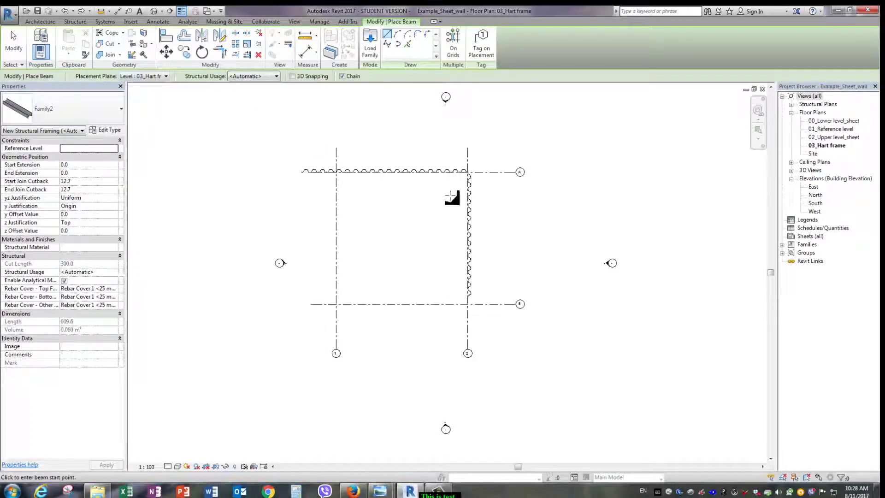
left_click(460, 159)
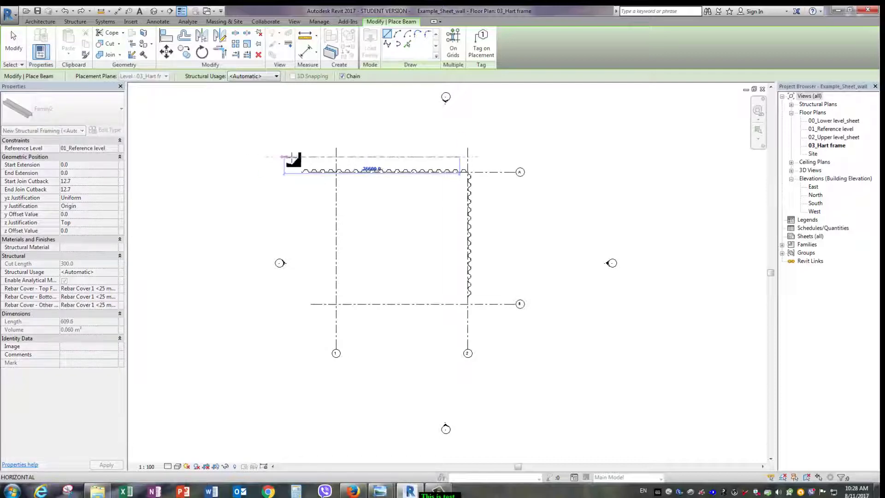
left_click(269, 159)
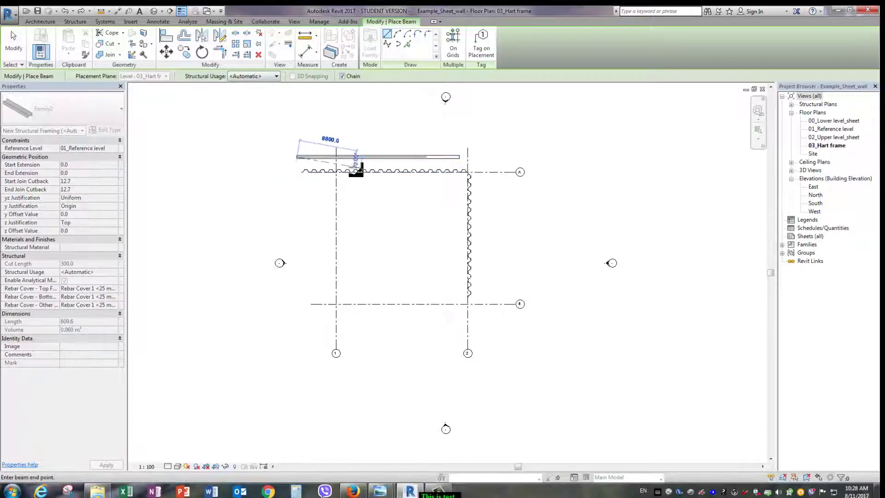
key("Escape")
Draw a second beam along the right wall from grid A to grid B
left_click(454, 185)
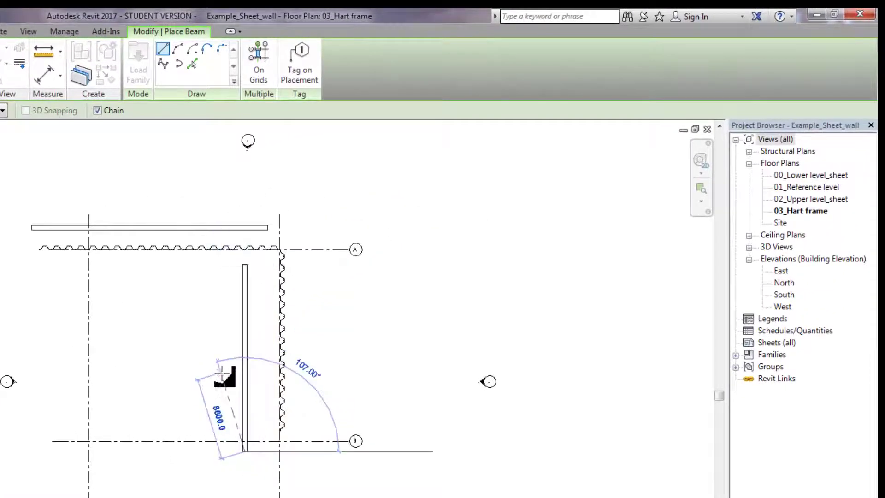
left_click(244, 450)
key("Escape")
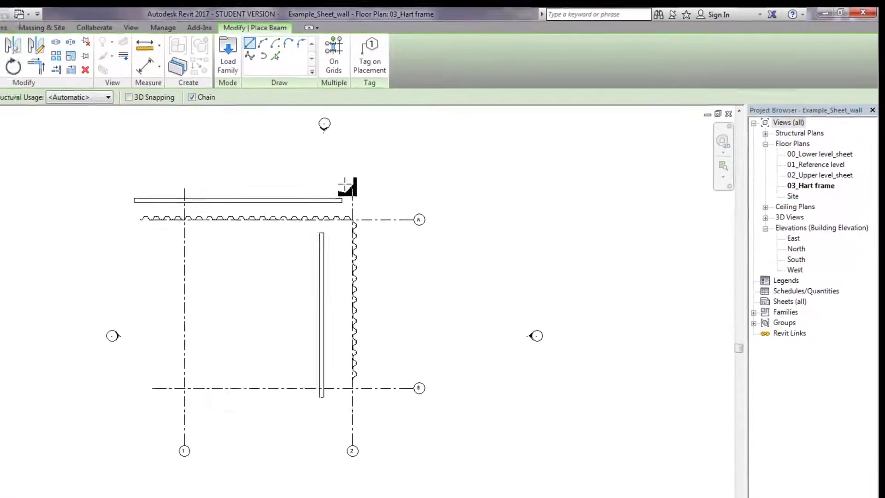
Align the top and right beams flush with the zigzag wall edges
scroll(277, 221, "up", 4)
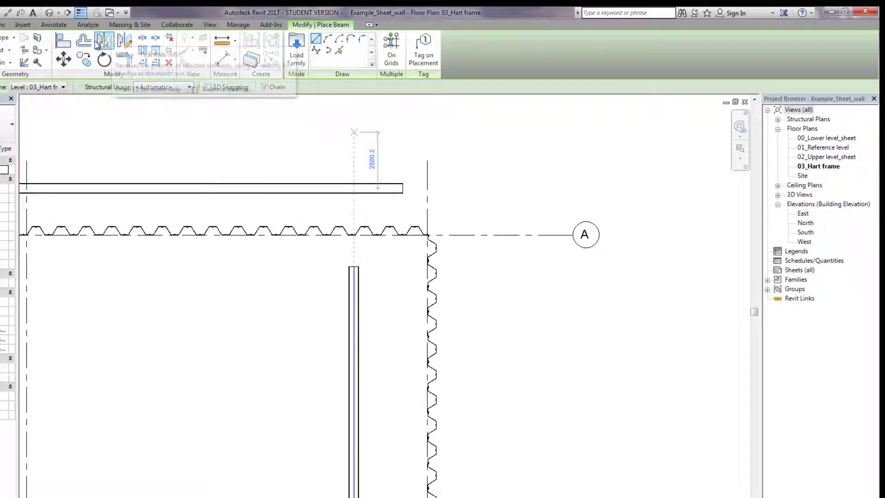
left_click(60, 45)
scroll(366, 237, "up", 1)
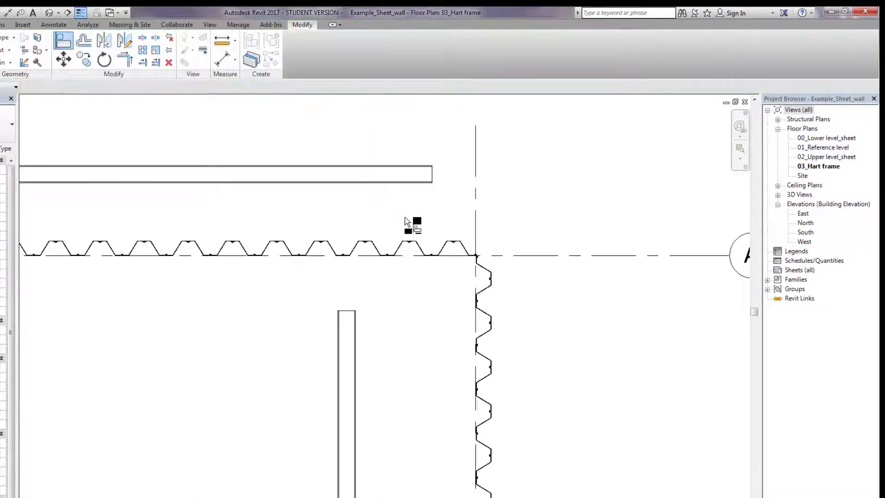
scroll(411, 227, "up", 4)
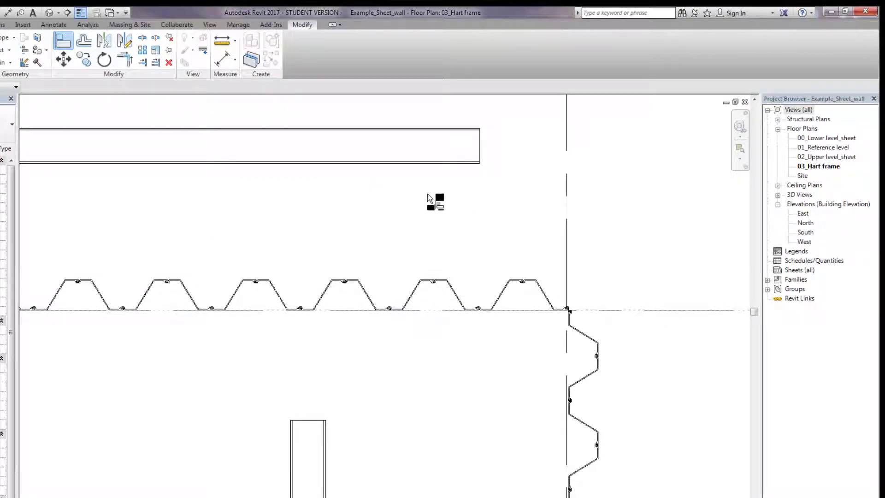
left_click(431, 129)
middle_click_drag(447, 310, 372, 101)
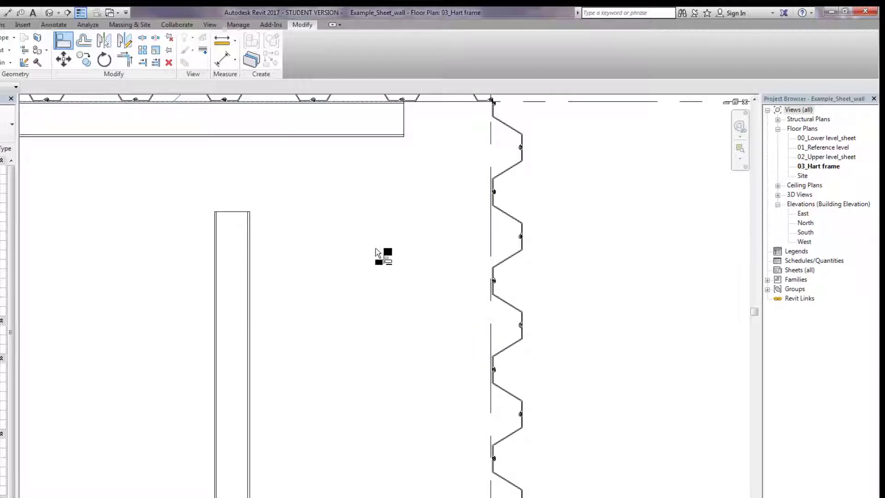
scroll(283, 254, "up", 2)
scroll(556, 181, "up", 2)
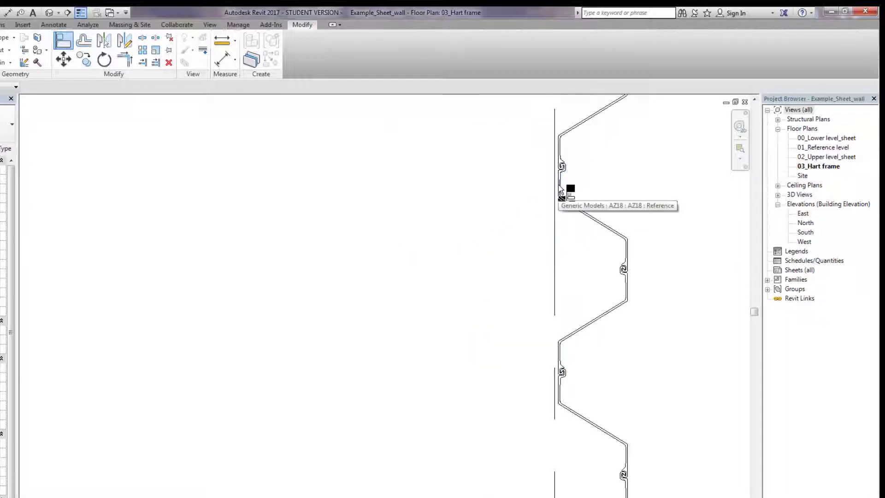
scroll(558, 180, "up", 2)
left_click(558, 178)
scroll(627, 199, "down", 5)
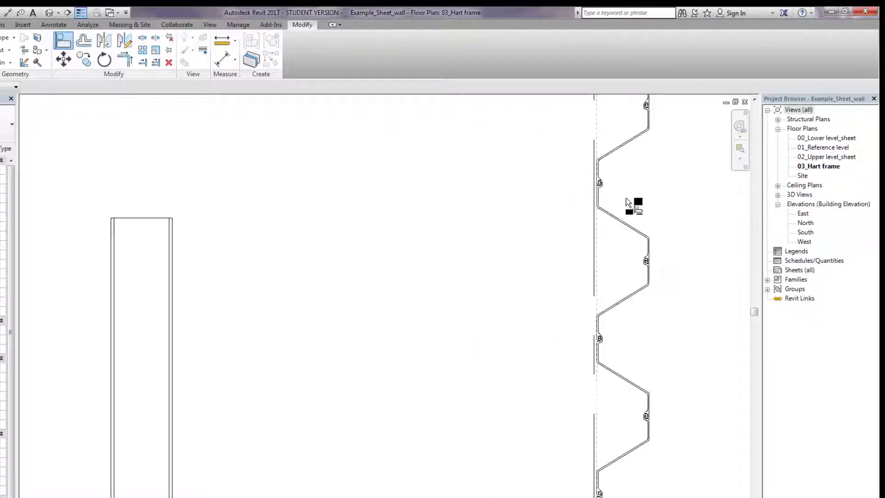
left_click(178, 264)
scroll(424, 259, "down", 5)
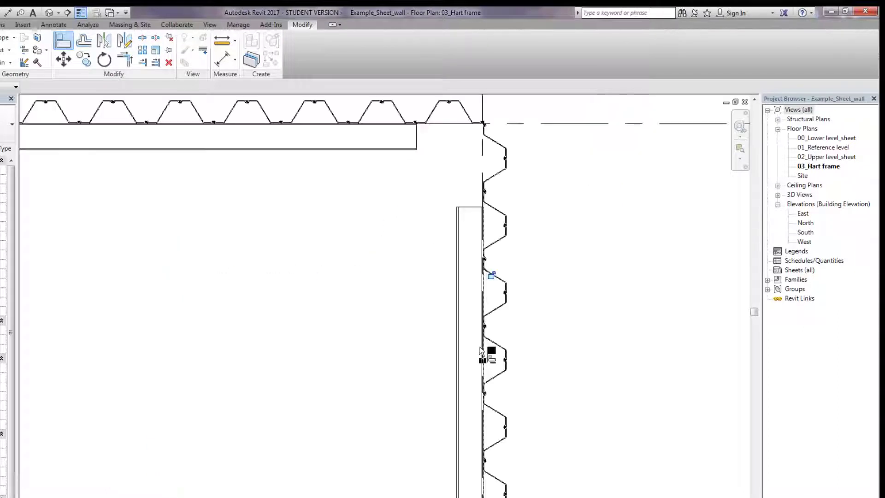
scroll(429, 221, "down", 2)
Drag the beam ends so the grid A and grid 2 beams meet at the corner
left_click(429, 193)
left_click(429, 193)
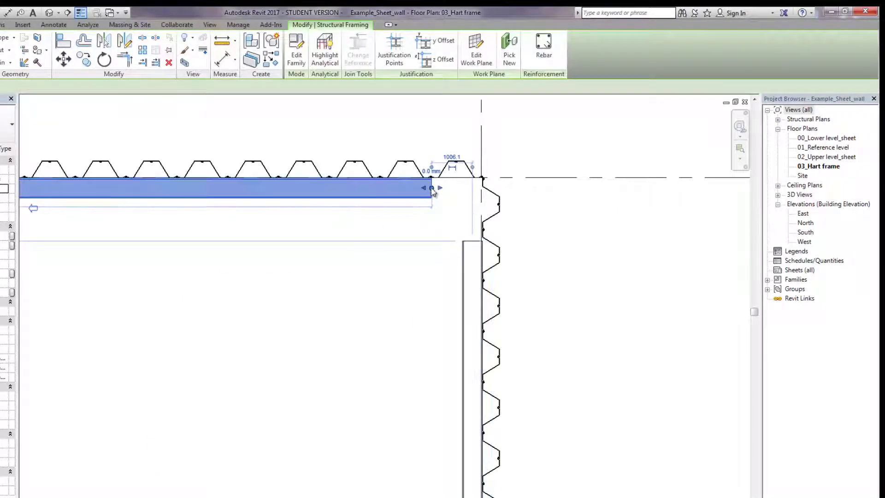
left_click_drag(431, 188, 482, 189)
left_click(419, 241)
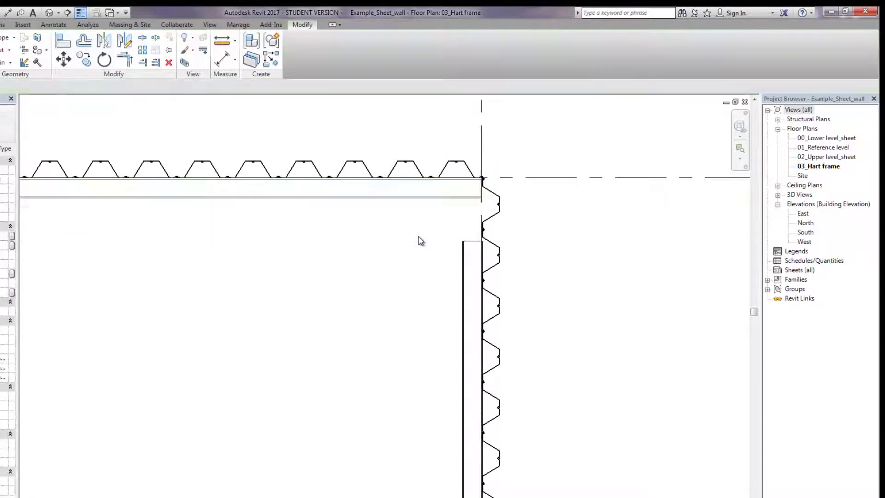
left_click(467, 245)
mouse_move(473, 241)
left_mouse_down()
mouse_move(476, 203)
mouse_move(471, 211)
left_mouse_up()
scroll(477, 197, "up", 5)
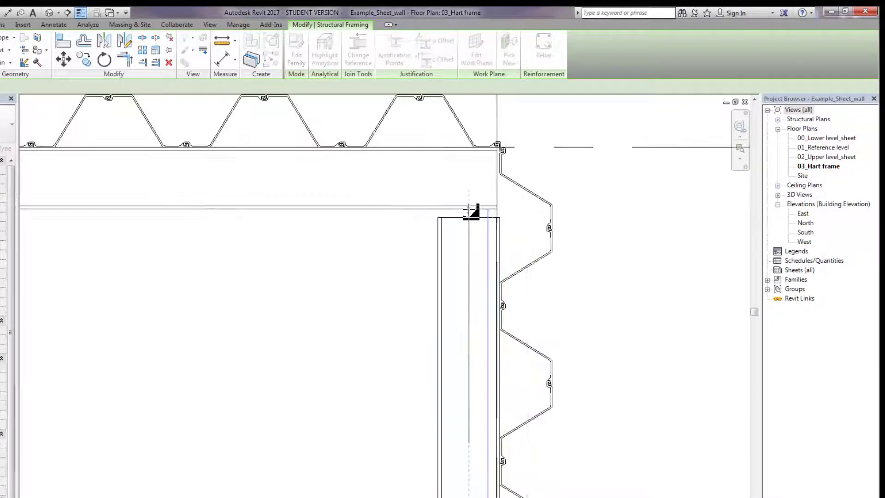
left_click(389, 223)
scroll(389, 198, "down", 2)
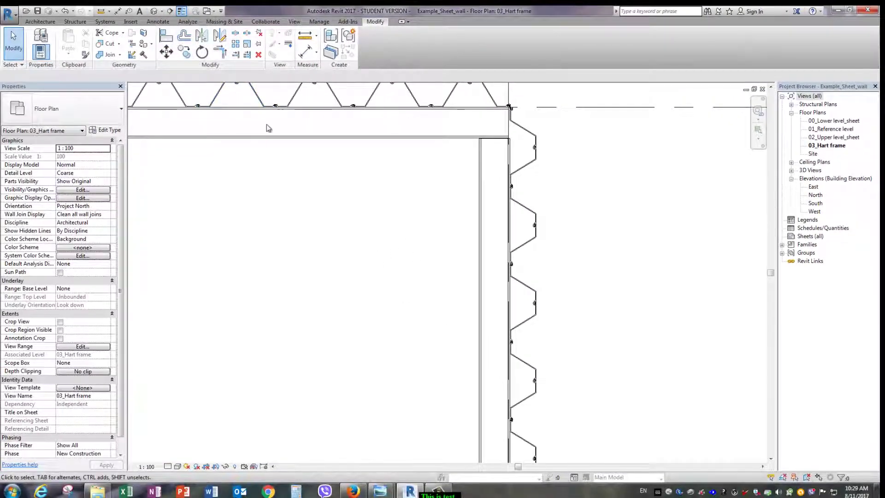
Draw Section 1 across the right-hand wall and grid 2 beam, then open its context menu
left_click(169, 12)
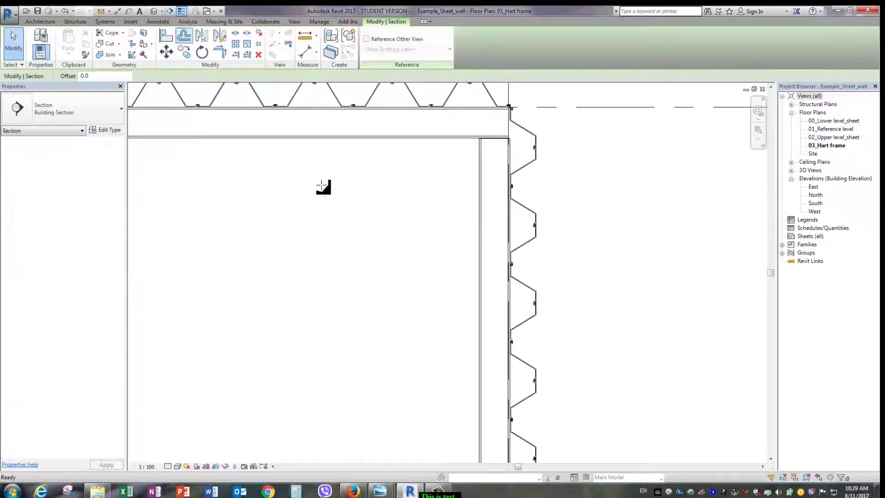
left_click(405, 253)
left_click(596, 253)
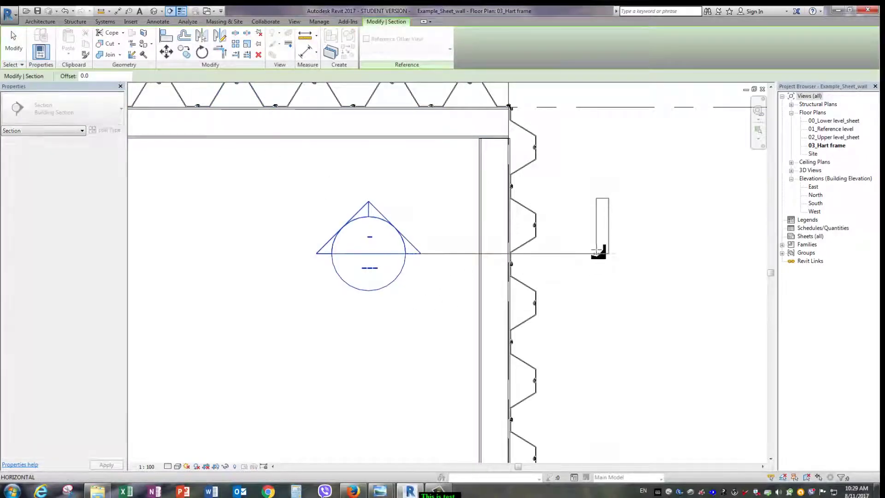
key("Escape")
scroll(459, 293, "down", 2)
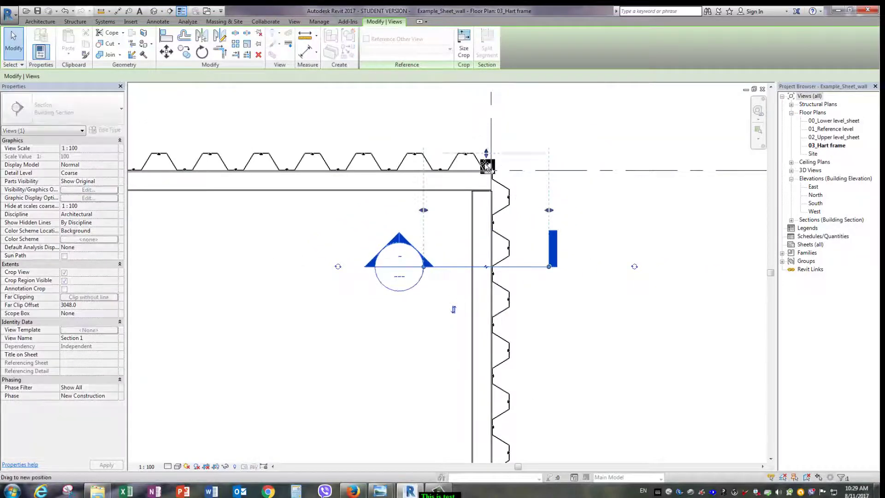
key("Escape")
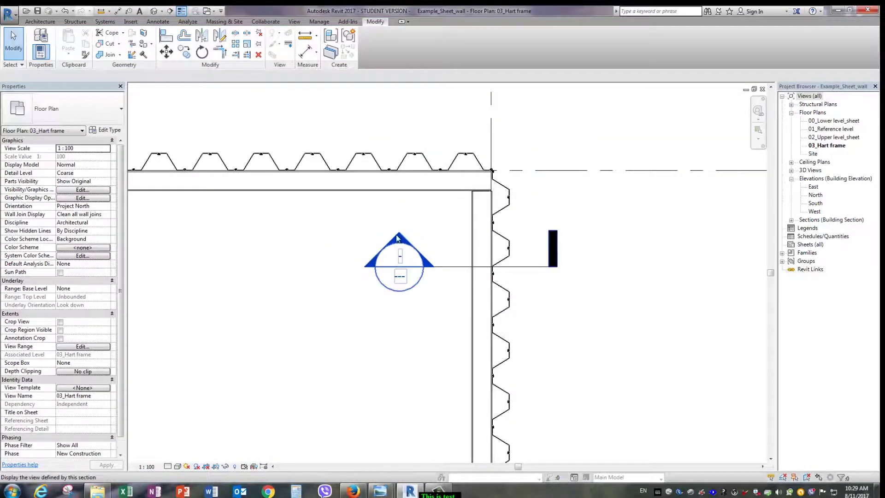
right_click(400, 242)
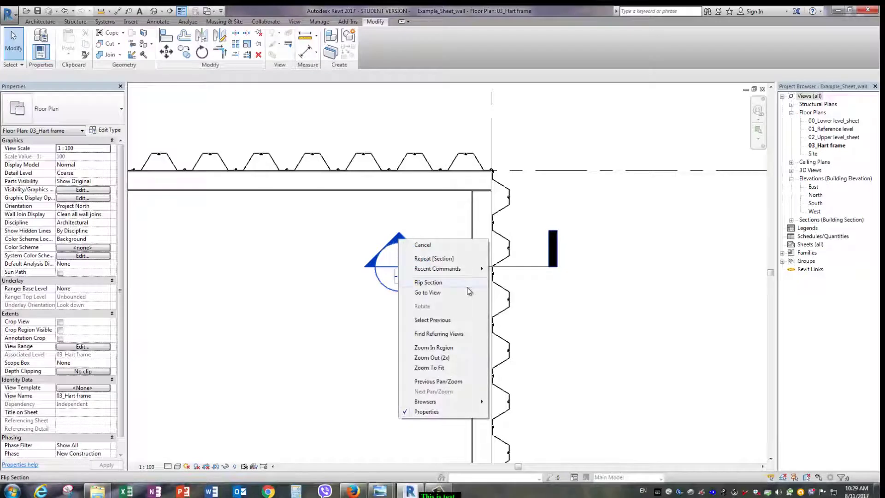
In Section 1, set the 03_Hart frame beam's z Justification to Center
left_click(447, 294)
scroll(436, 213, "up", 3)
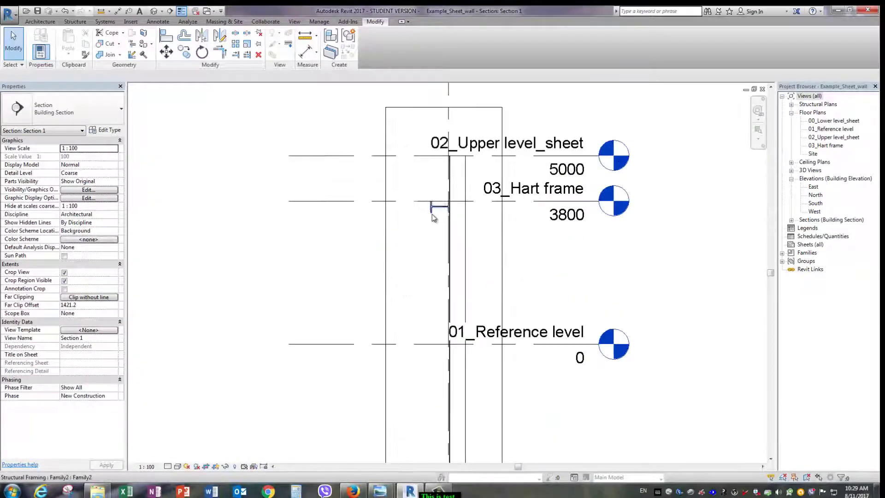
scroll(445, 216, "up", 3)
middle_click_drag(442, 227, 414, 237)
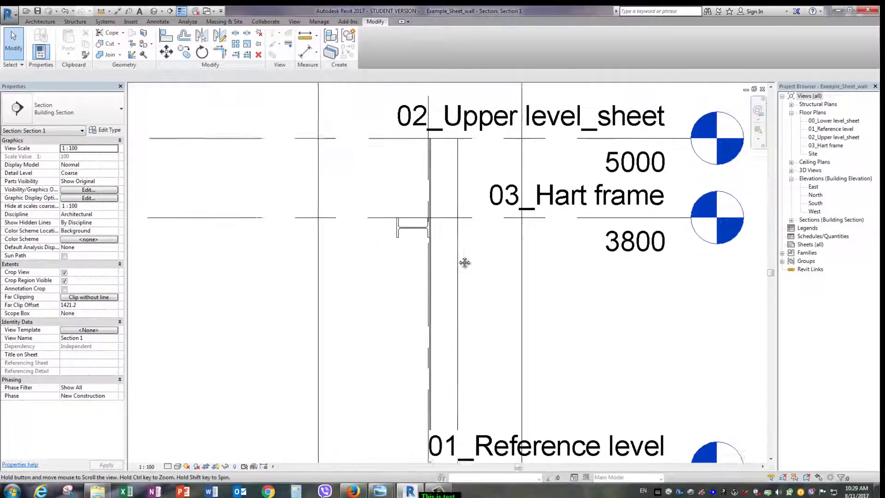
left_click(414, 238)
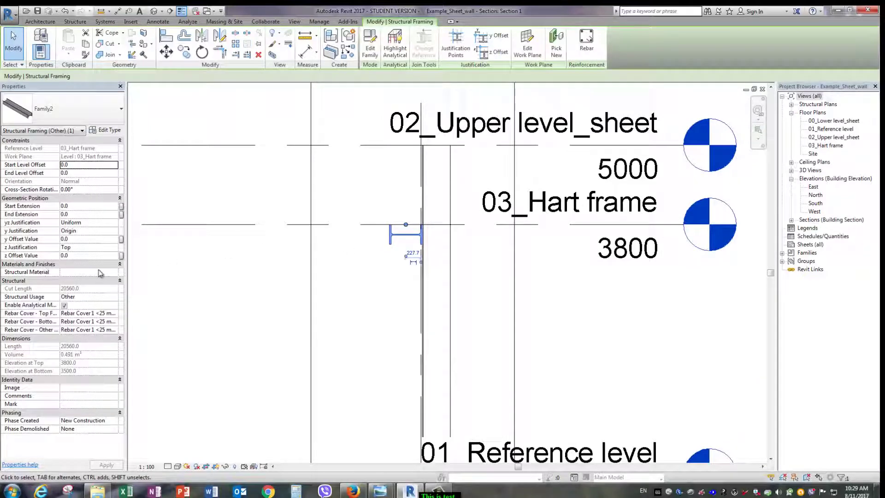
left_click(118, 250)
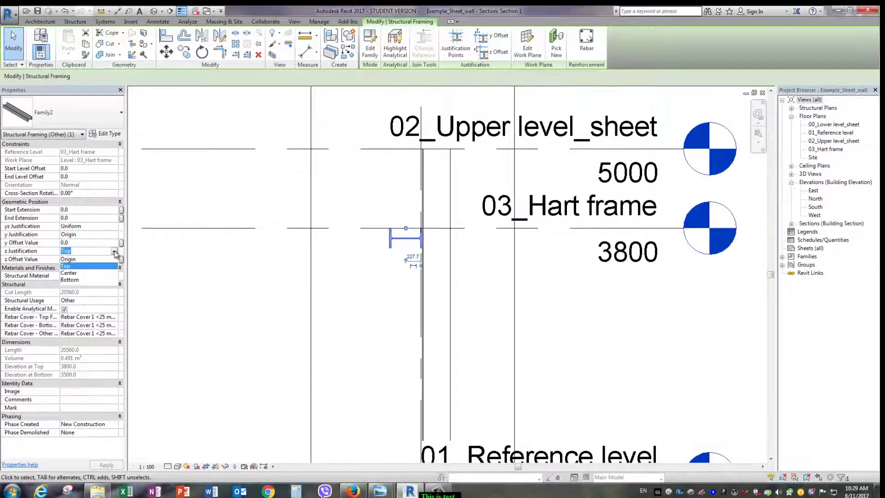
left_click(88, 272)
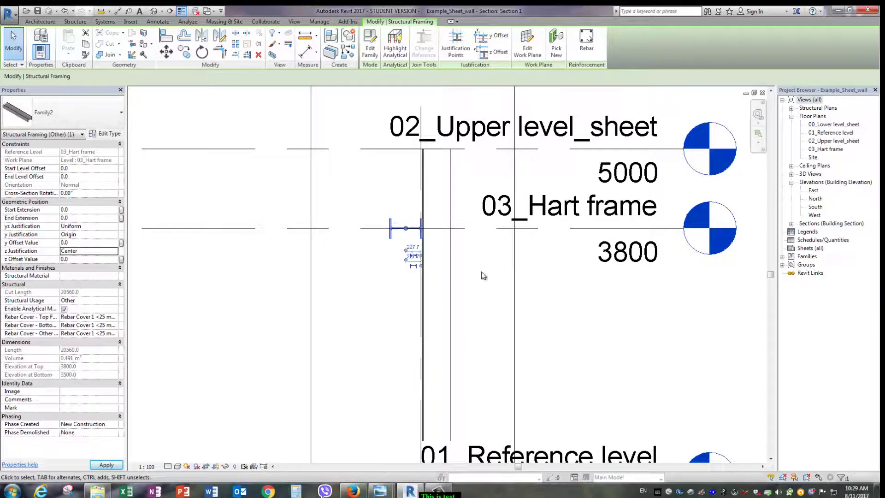
left_click(392, 276)
Check the full section, then orbit the default 3D view to inspect the beams along the walls
scroll(488, 273, "down", 3)
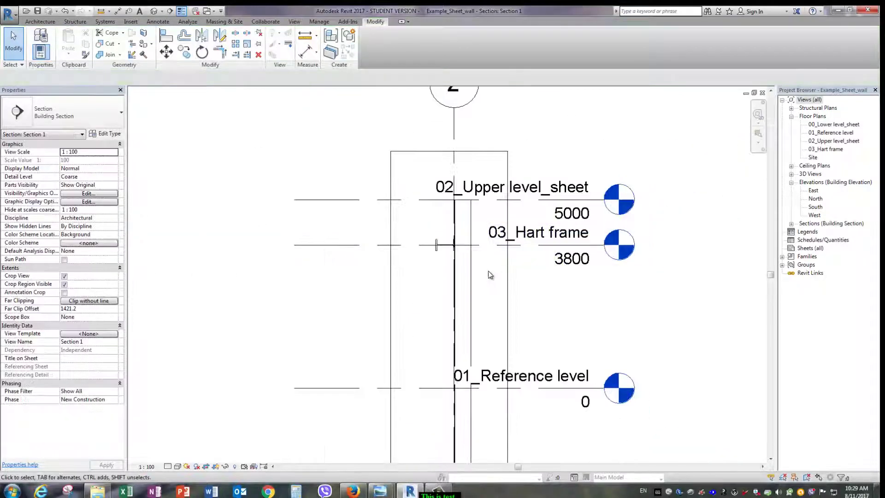
mouse_move(461, 286)
middle_mouse_down()
mouse_move(480, 267)
mouse_move(470, 225)
middle_mouse_up()
scroll(480, 267, "down", 2)
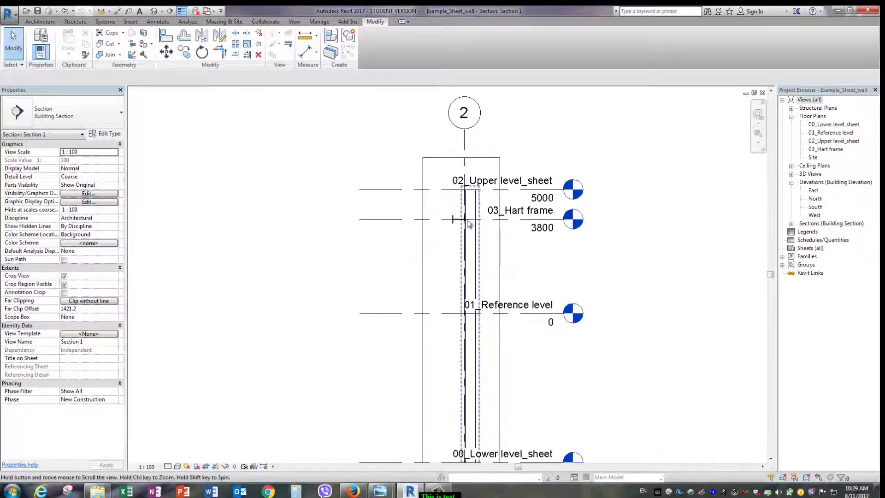
left_click(154, 12)
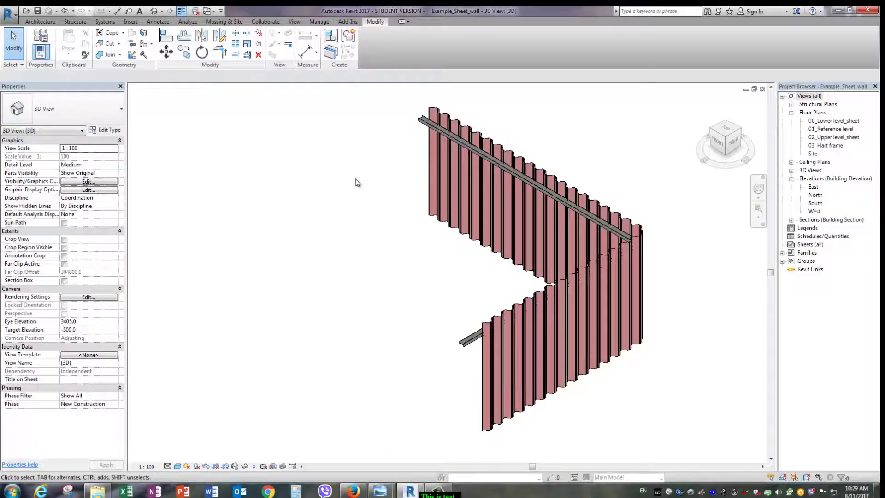
mouse_move(357, 183)
middle_mouse_down("shift")
mouse_move(333, 188)
mouse_move(275, 166)
middle_mouse_up("shift")
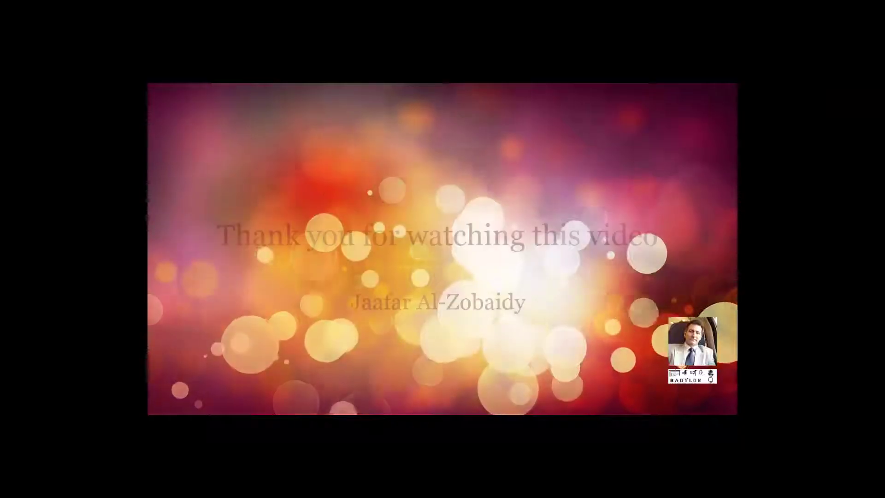